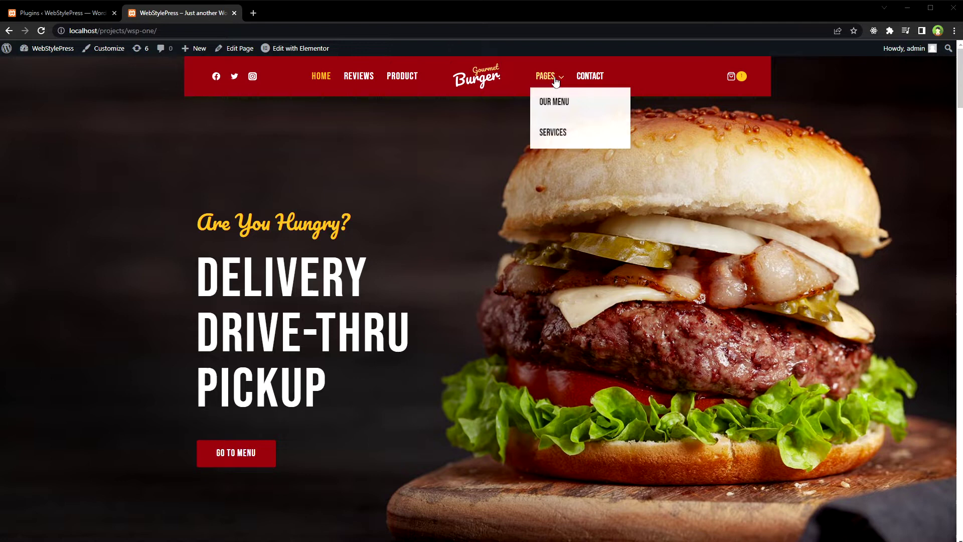
# Step: Browse the Our Menu and Services pages, then return to the homepage and scroll through it
pyautogui.click(554, 99)
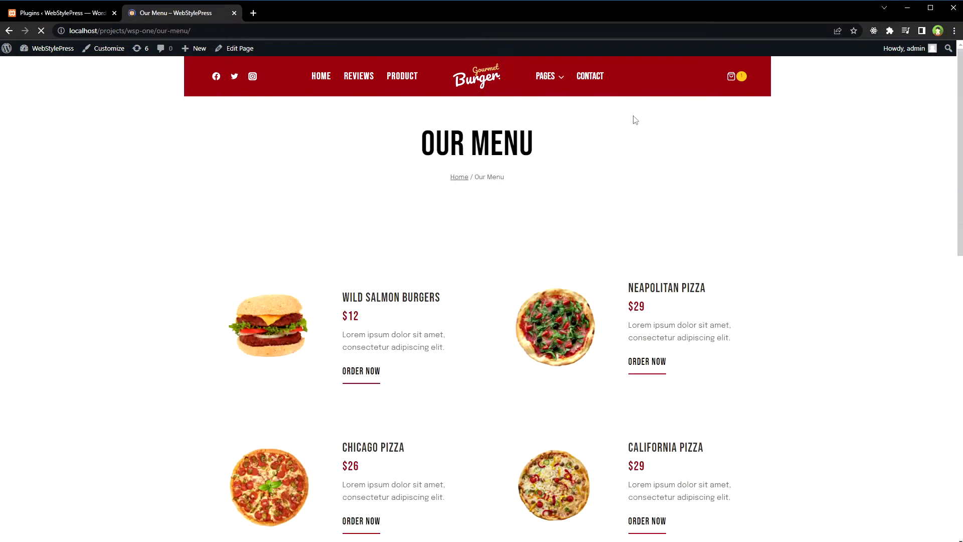
pyautogui.moveTo(546, 78)
pyautogui.click(554, 128)
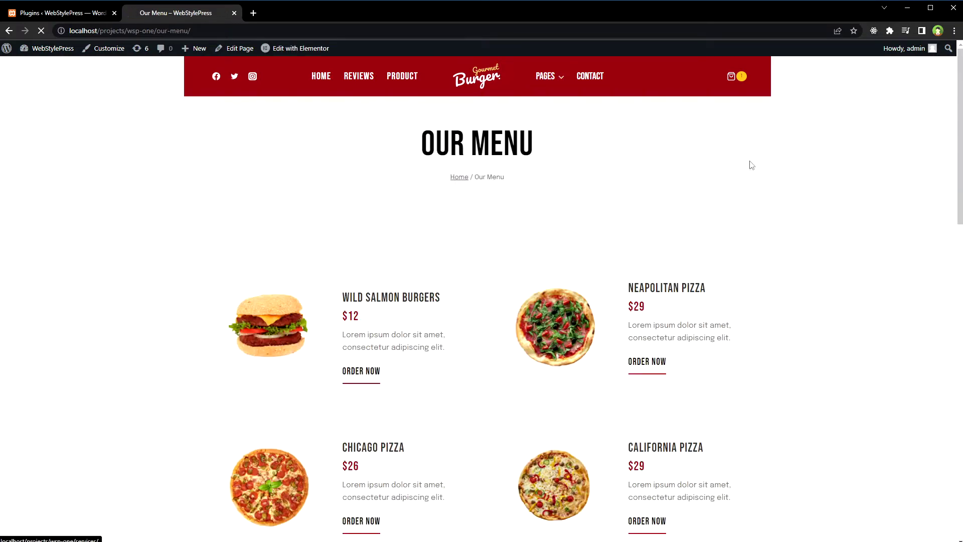
pyautogui.moveTo(551, 79)
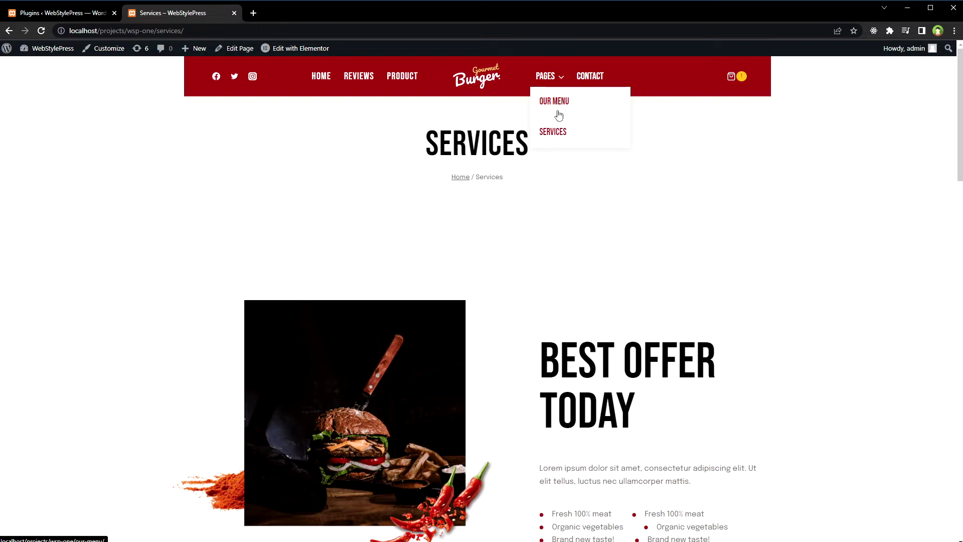
pyautogui.click(316, 77)
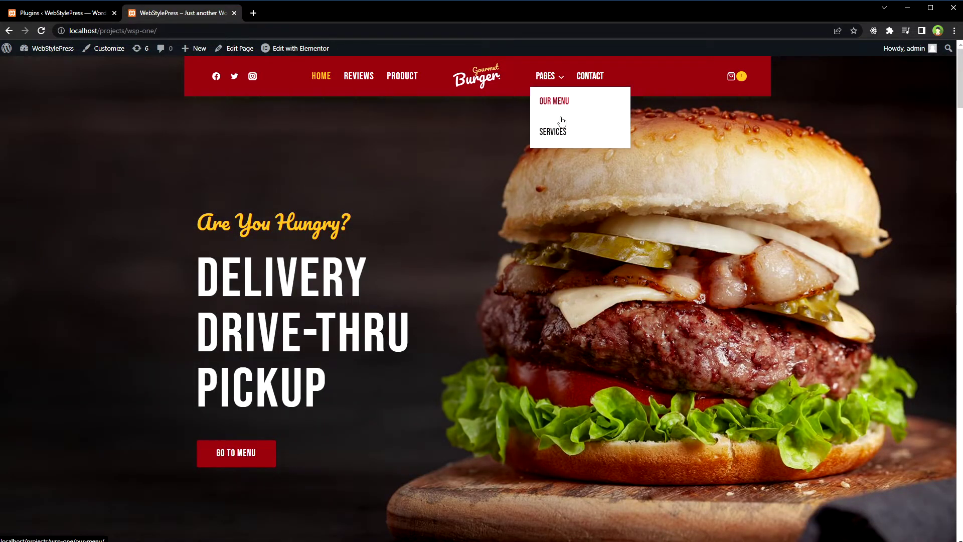
pyautogui.scroll(-4, 681, 321)
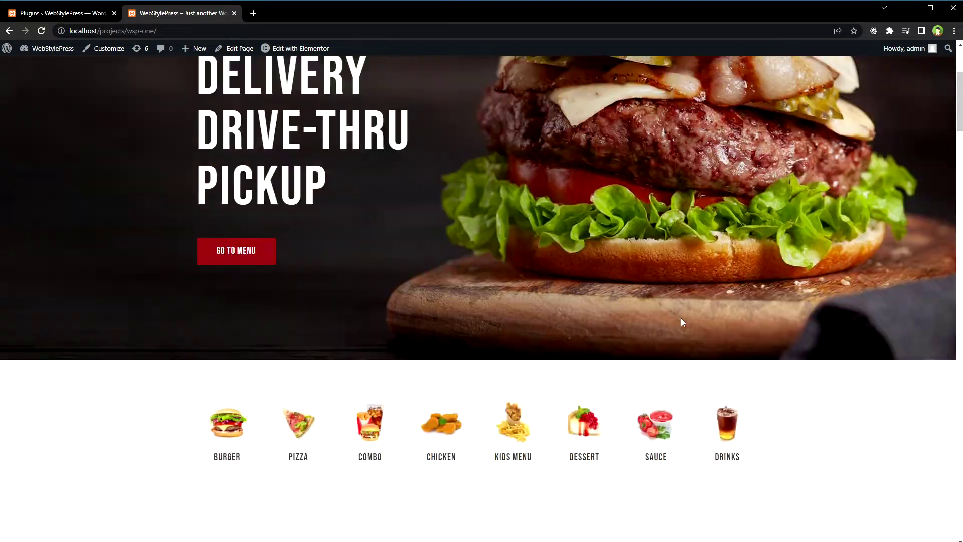
pyautogui.scroll(-12, 681, 321)
pyautogui.scroll(4, 688, 324)
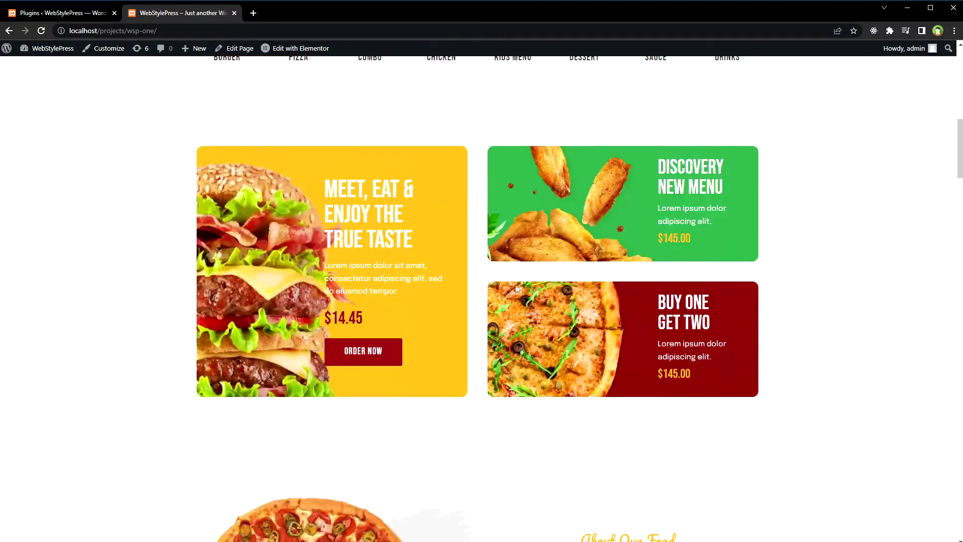
pyautogui.scroll(-15, 470, 266)
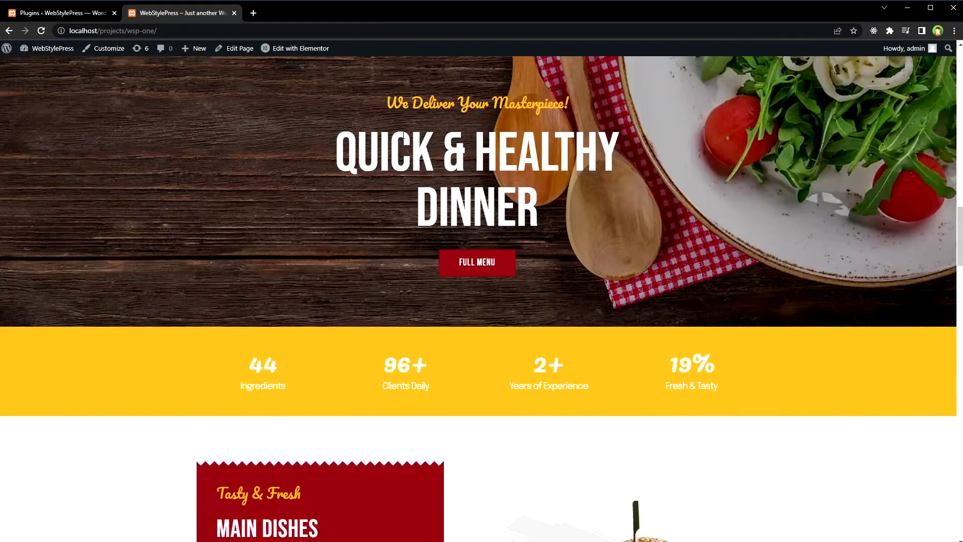
# Step: Search Add New Plugins for 'Page scroll to id' and install it
pyautogui.hotkey('ctrl', 'pageup')
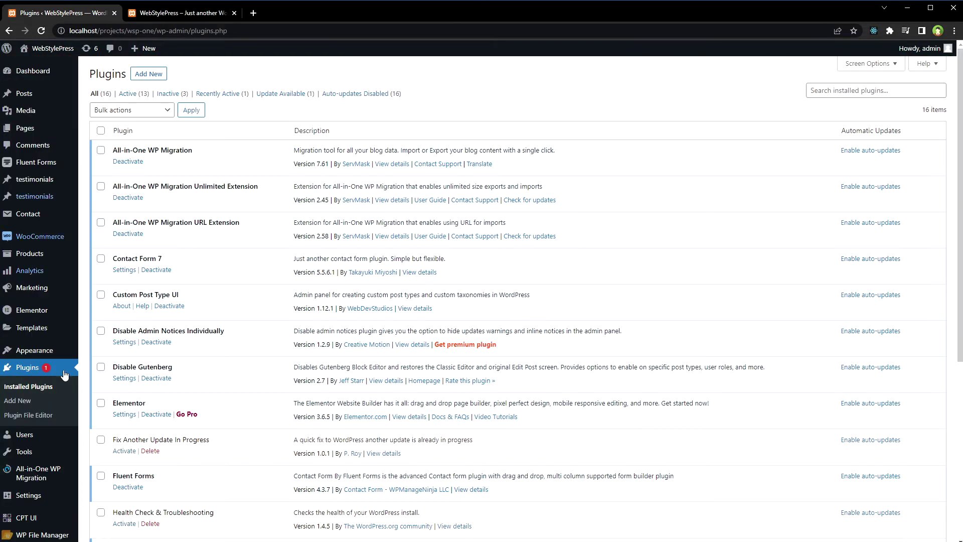
pyautogui.click(17, 401)
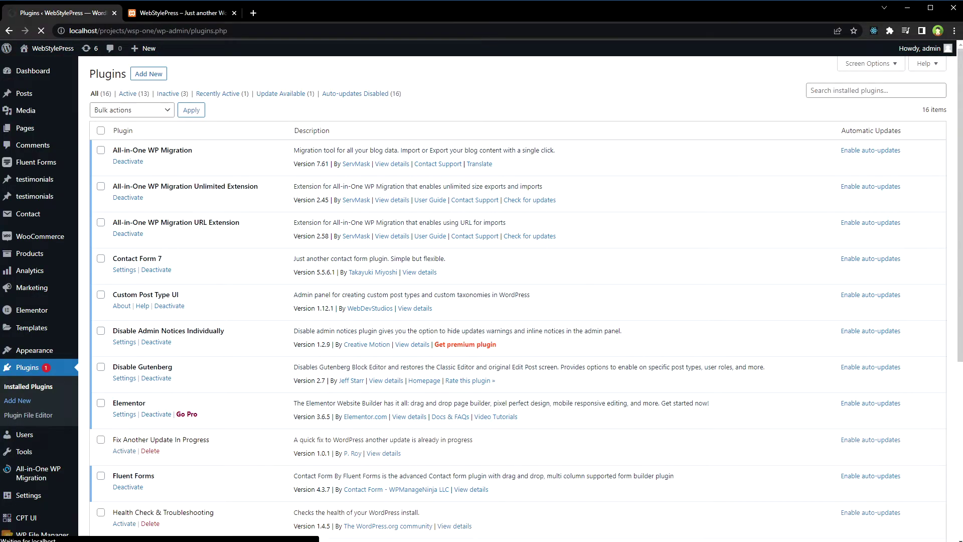
pyautogui.click(823, 101)
pyautogui.write('Page scroll to id')
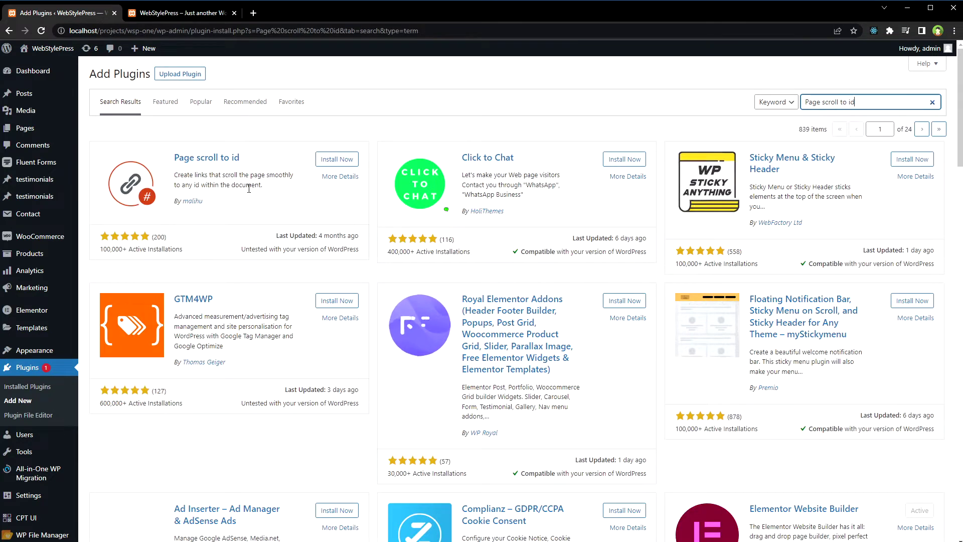
pyautogui.click(337, 159)
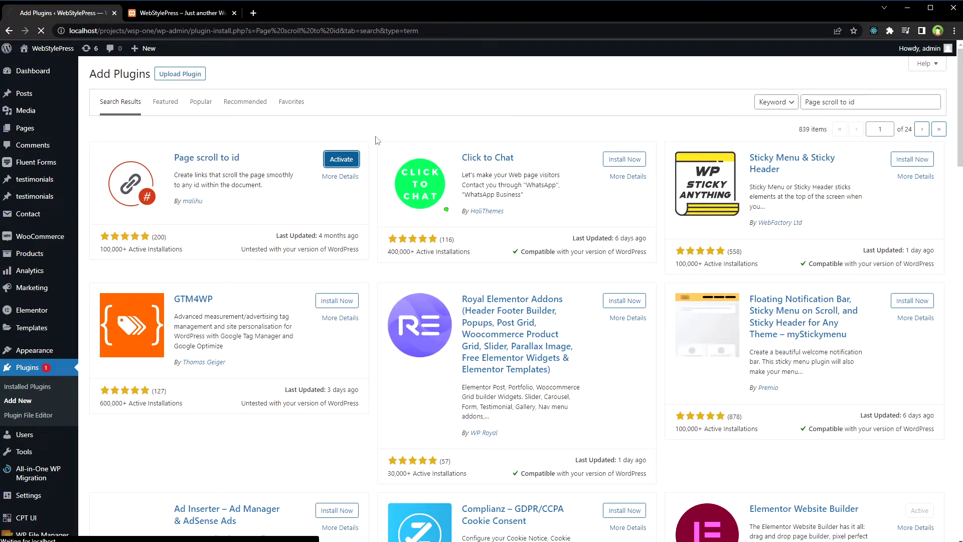
pyautogui.scroll(-8, 397, 126)
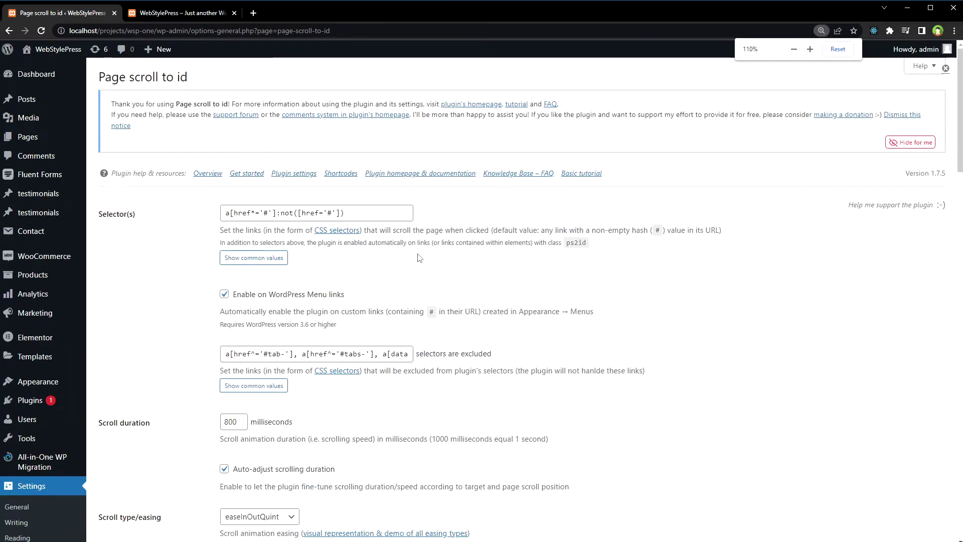
# Step: Keep easeInOutQuint easing and offset 0 in the Page scroll to id settings, and save them
pyautogui.scroll(-3, 624, 275)
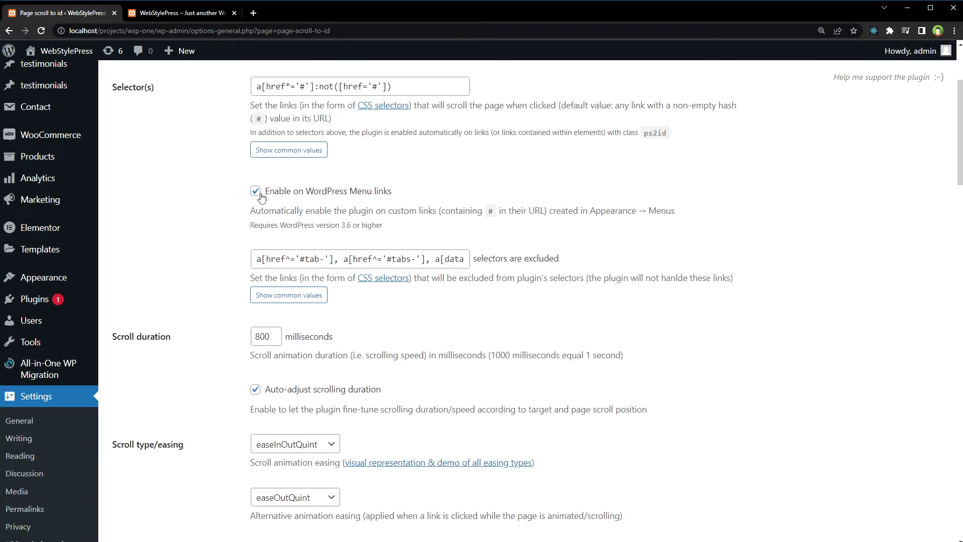
pyautogui.scroll(-4, 597, 300)
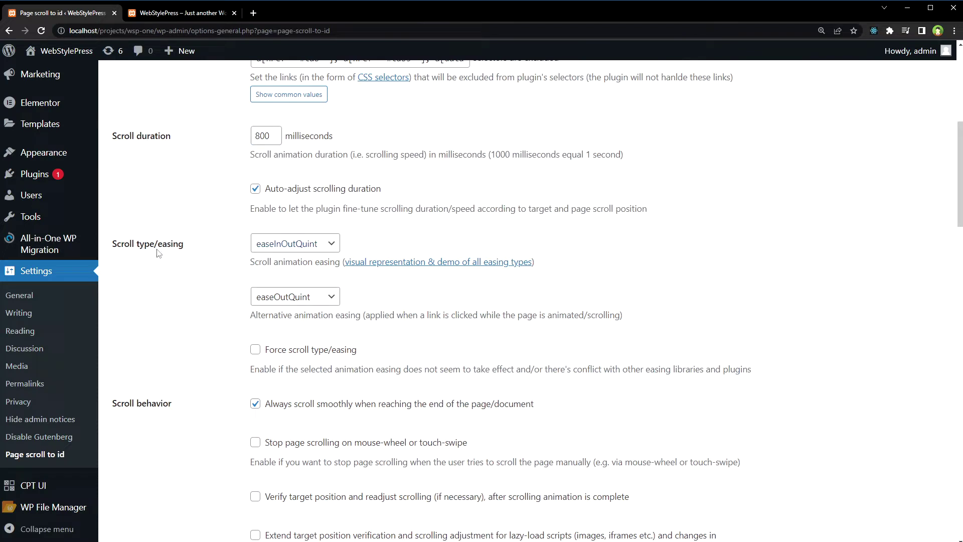
pyautogui.click(303, 248)
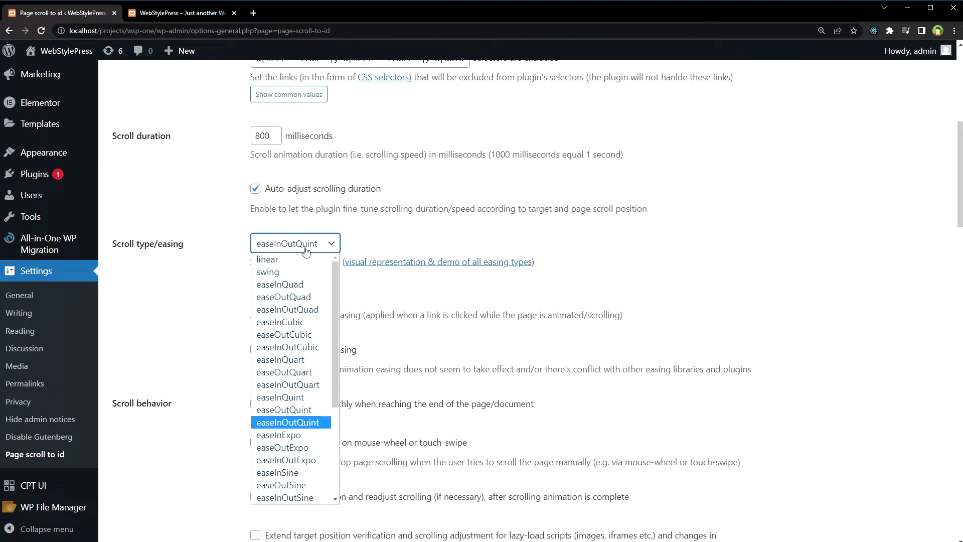
pyautogui.click(241, 251)
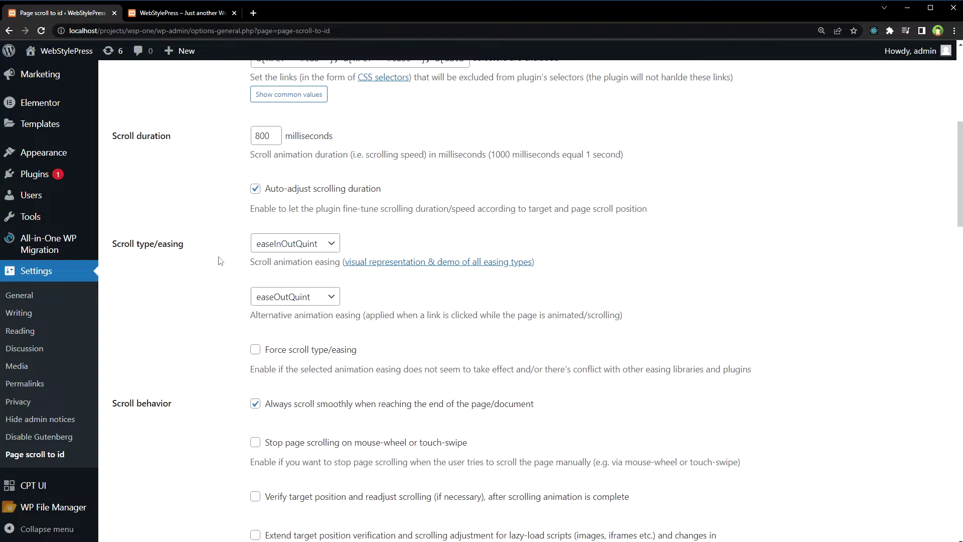
pyautogui.scroll(-5, 215, 266)
pyautogui.moveTo(130, 150); pyautogui.dragTo(164, 150)
pyautogui.scroll(-4, 201, 153)
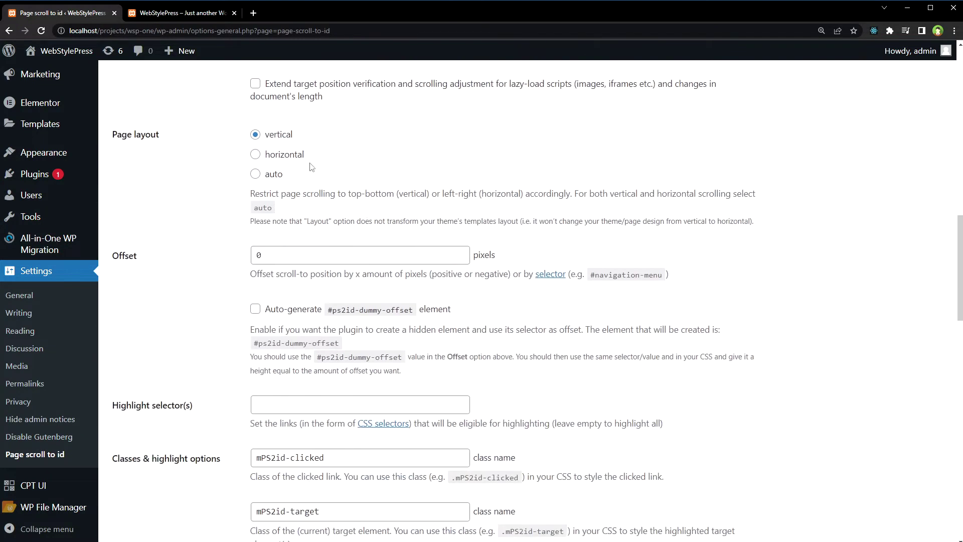
pyautogui.click(184, 257)
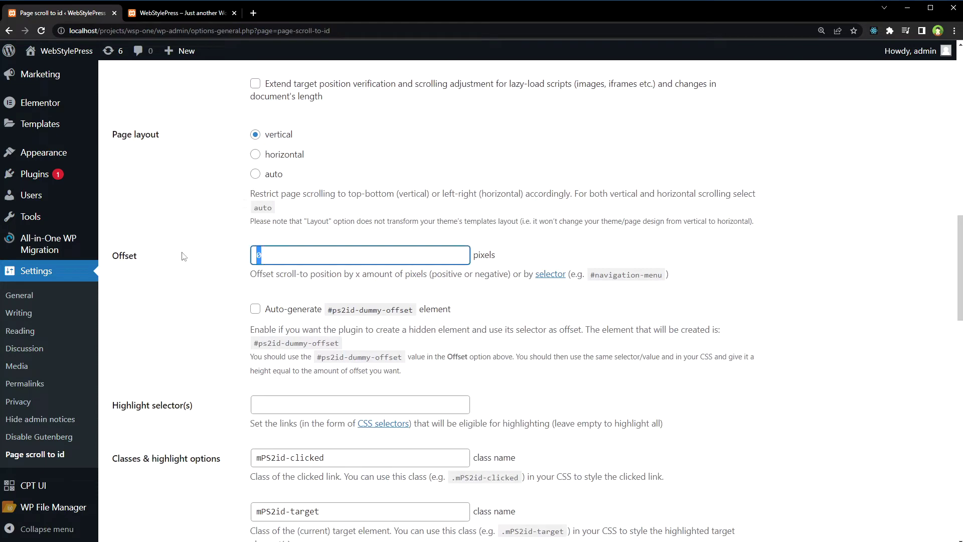
pyautogui.scroll(-4, 184, 256)
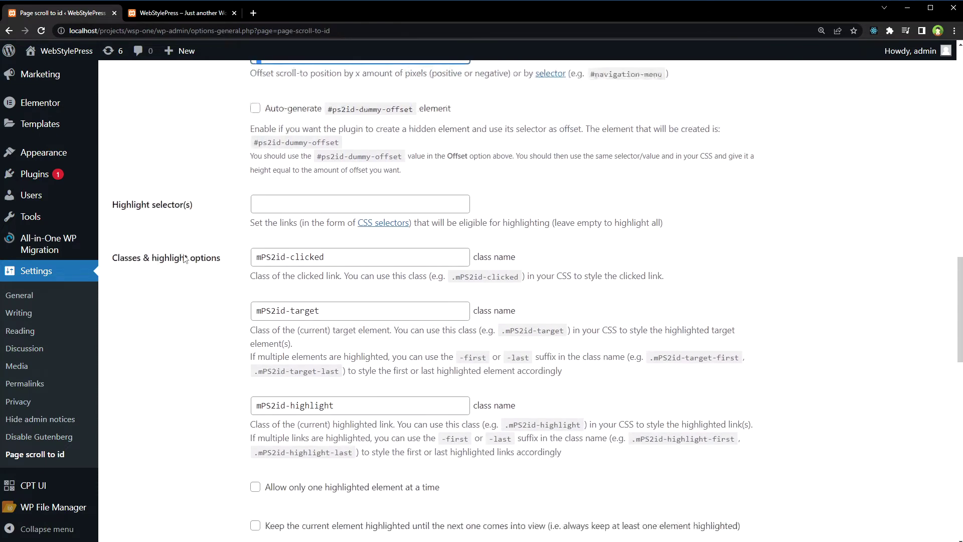
pyautogui.scroll(-7, 184, 258)
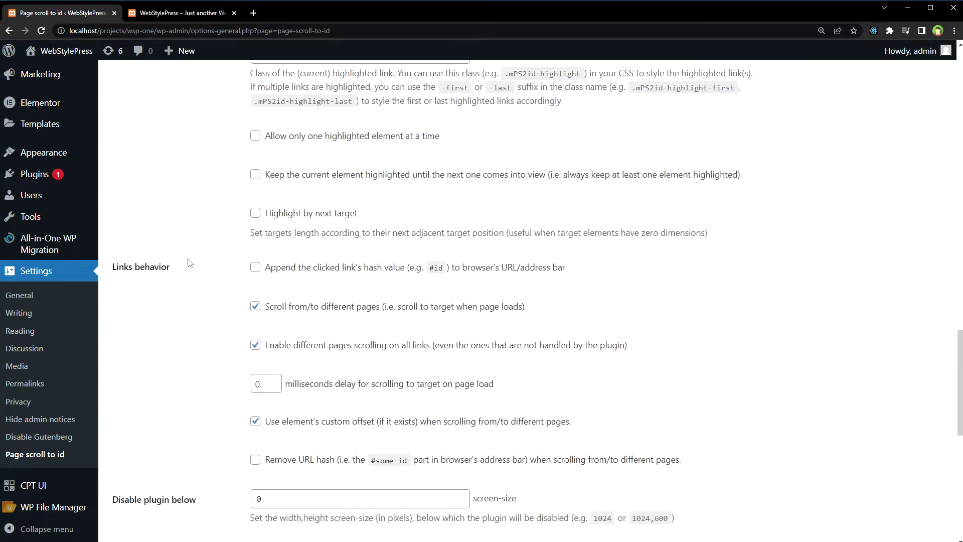
pyautogui.scroll(-10, 189, 262)
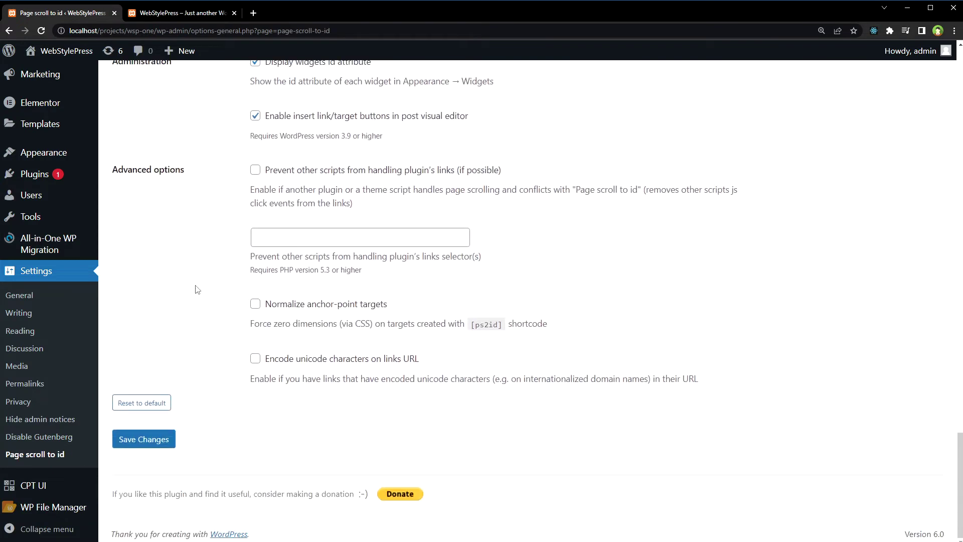
pyautogui.click(165, 439)
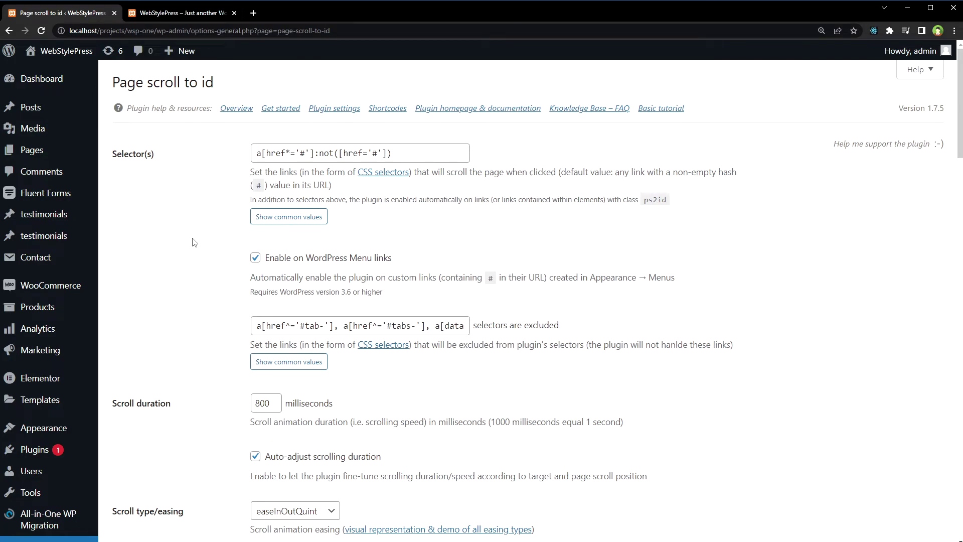
# Step: Reset the homepage zoom to 100% and open the homepage in the Elementor editor
pyautogui.hotkey('ctrl', 'Tab')
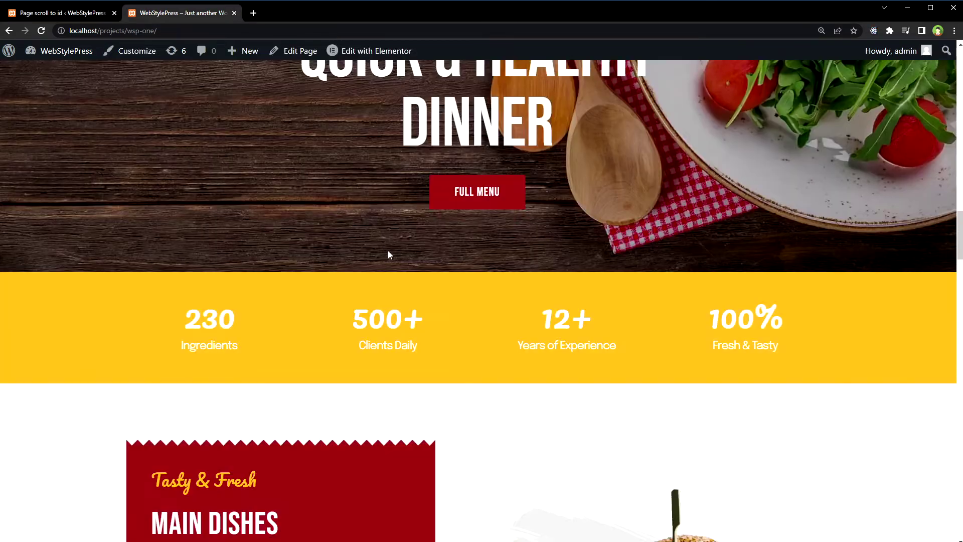
pyautogui.scroll(15, 387, 239)
pyautogui.hotkey('ctrl', '0')
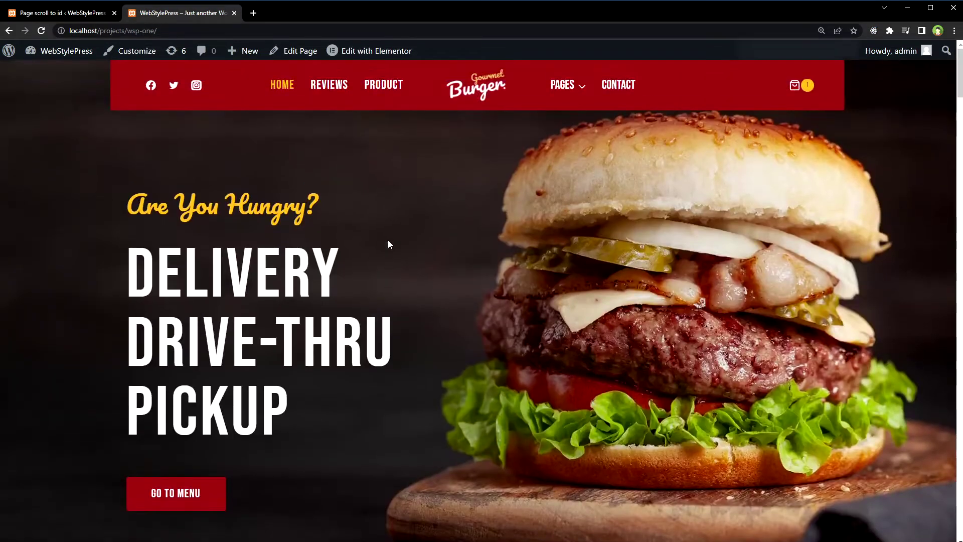
pyautogui.moveTo(288, 49)
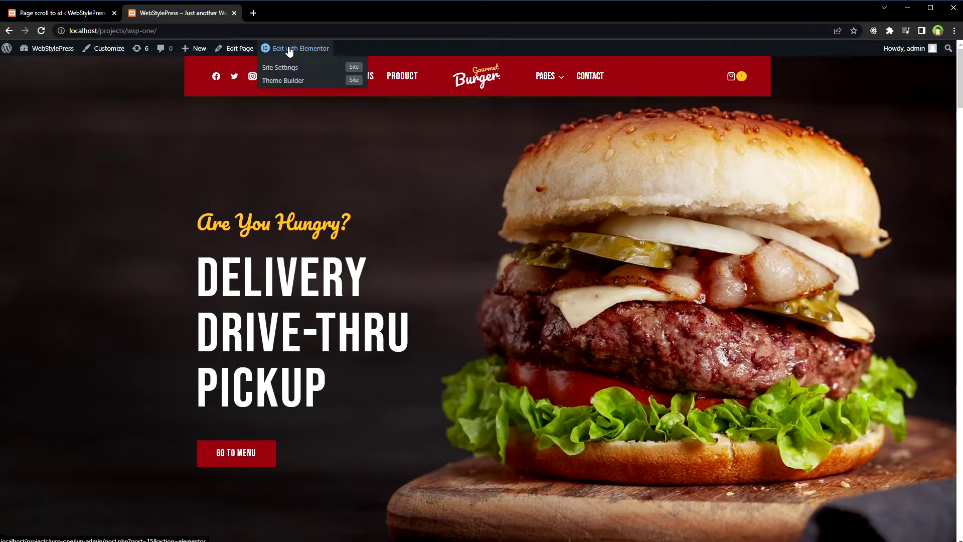
pyautogui.click(292, 13)
# Step: Set the offer cards section's Advanced CSS ID to 'about'
pyautogui.scroll(-10, 609, 304)
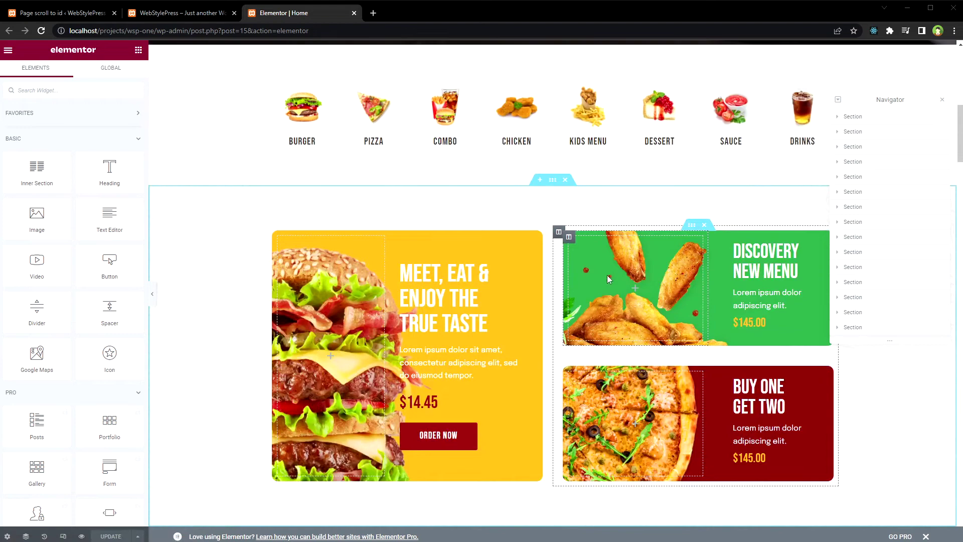
pyautogui.scroll(-6, 609, 275)
pyautogui.scroll(6, 610, 276)
pyautogui.click(552, 179)
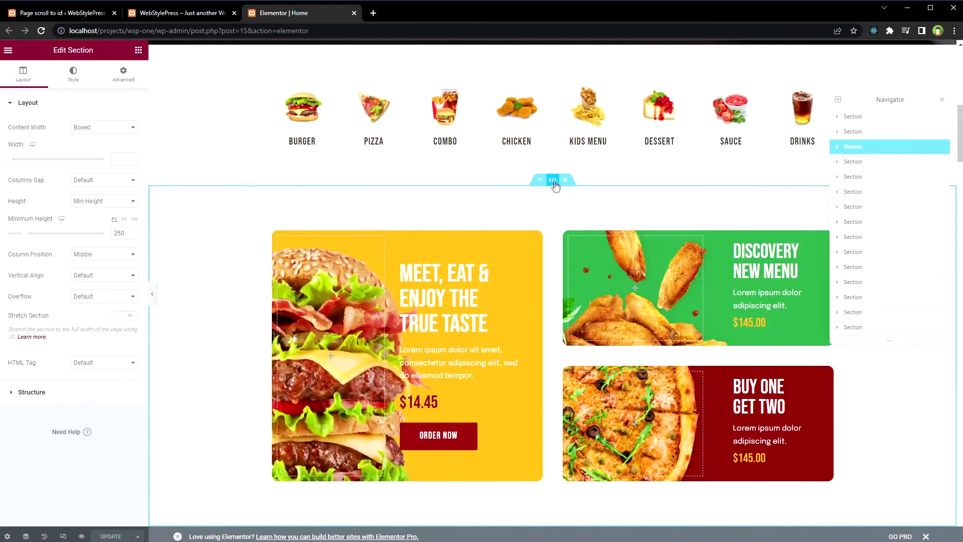
pyautogui.click(125, 75)
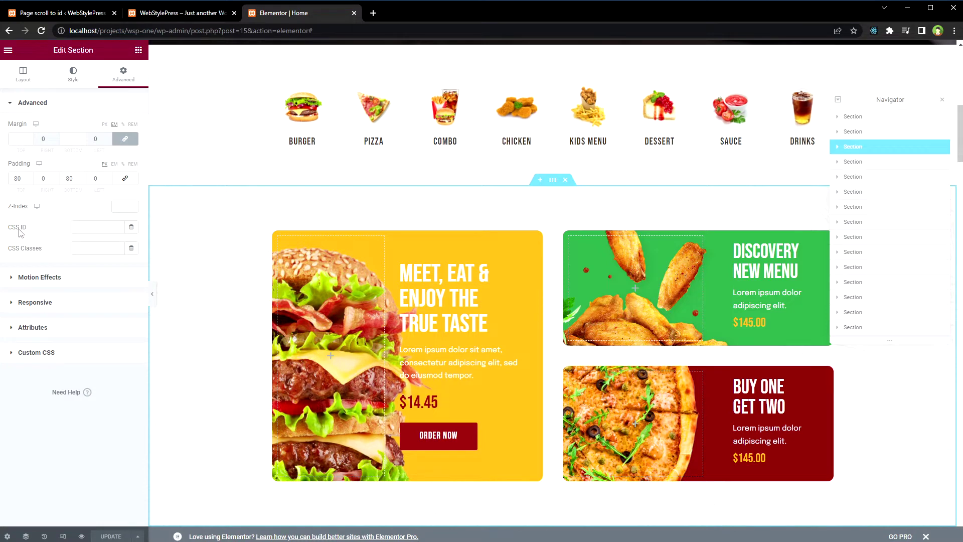
pyautogui.click(85, 225)
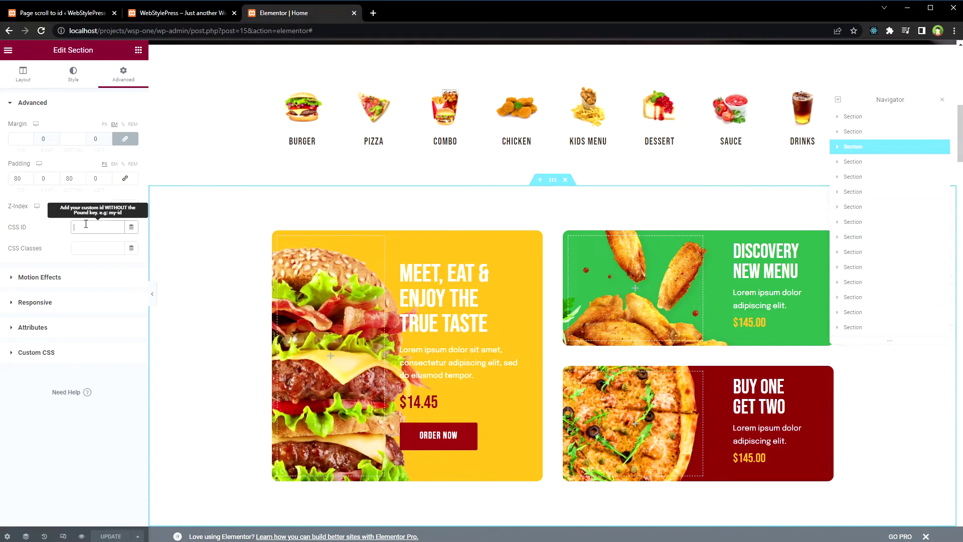
pyautogui.write('about')
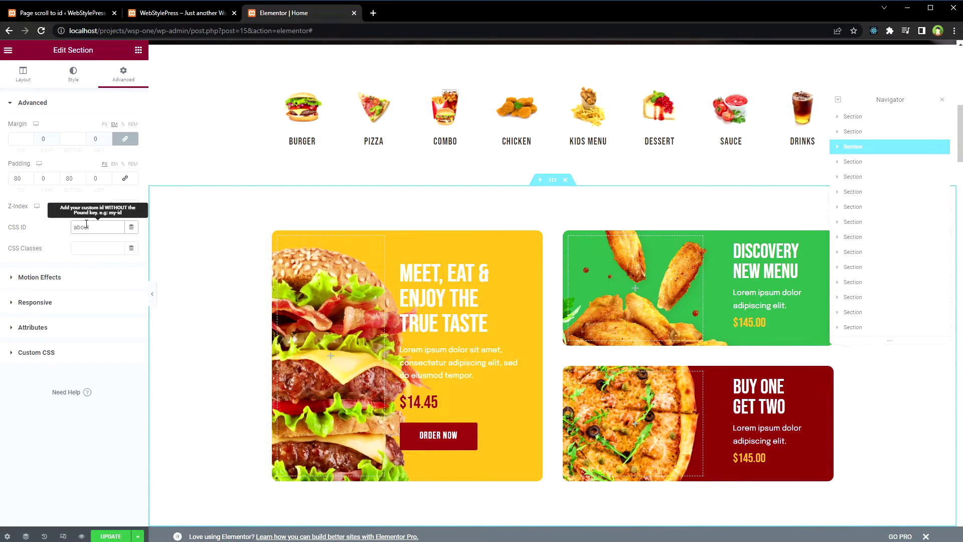
pyautogui.scroll(-6, 702, 304)
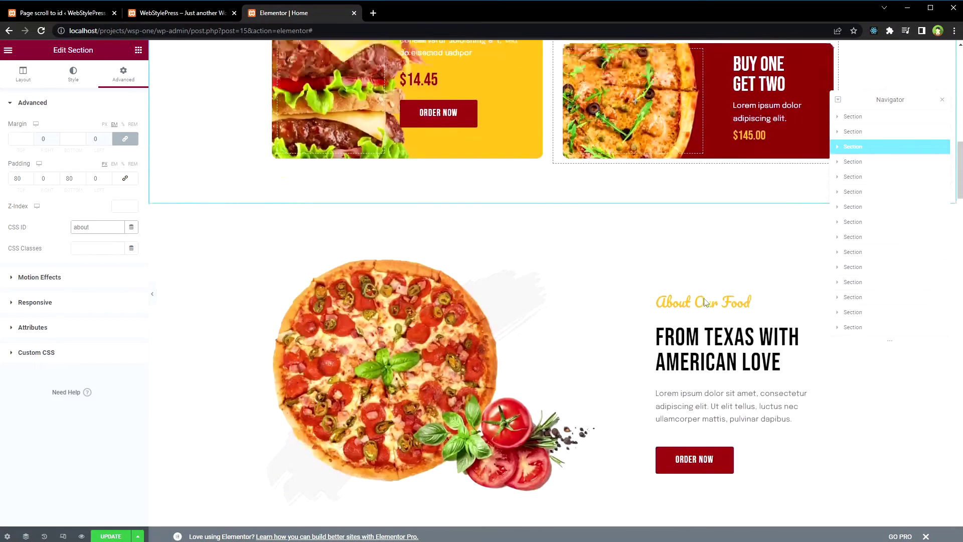
pyautogui.scroll(-6, 703, 298)
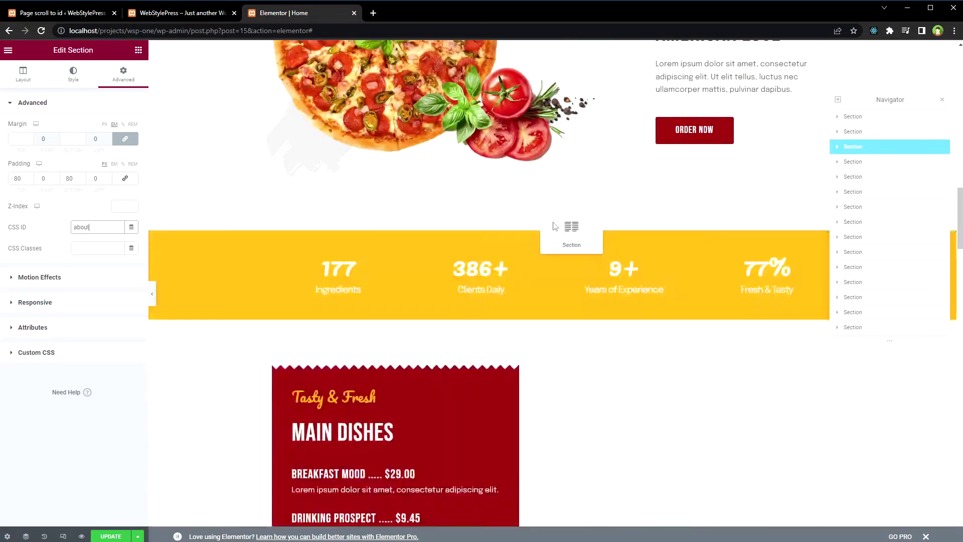
# Step: Give the Quick & Healthy Dinner section CSS ID 'menu', update the page, and return to plugin settings
pyautogui.click(552, 225)
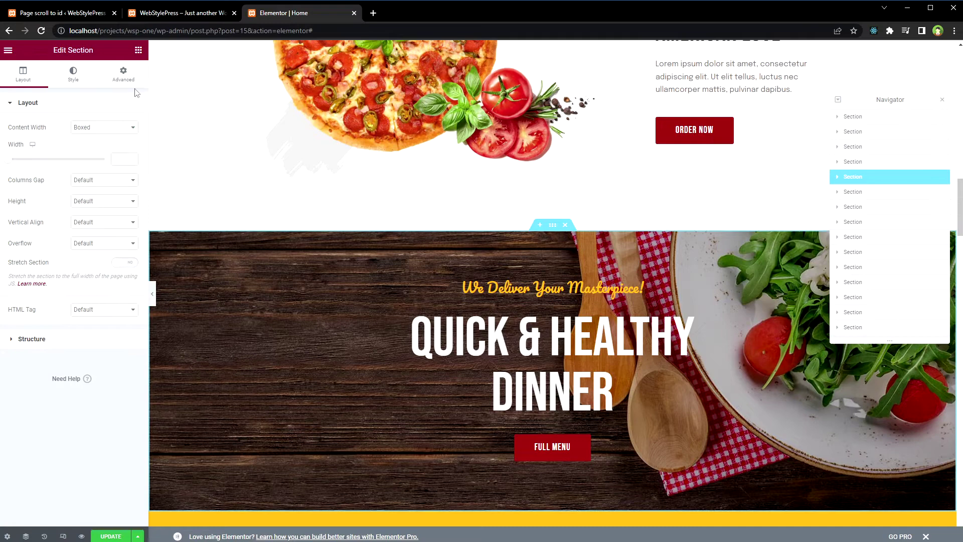
pyautogui.click(125, 76)
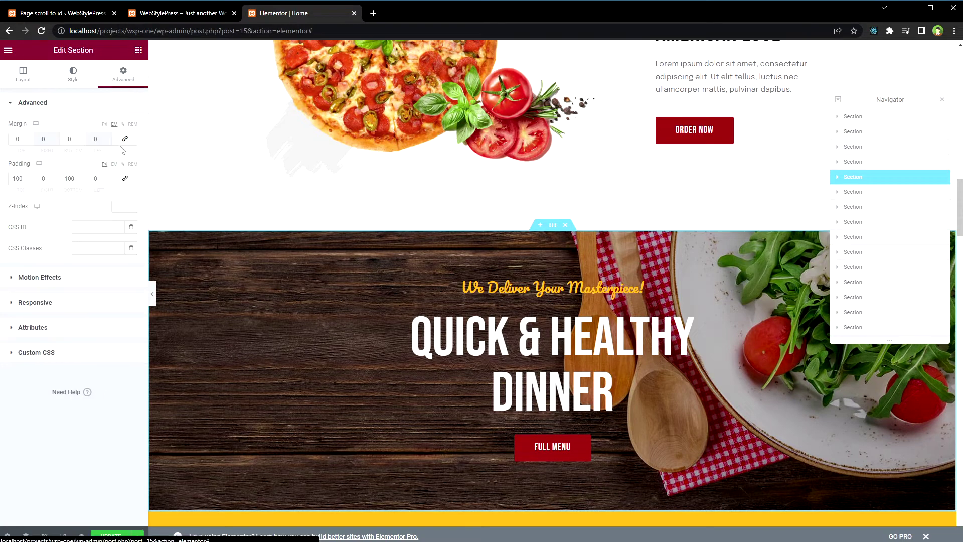
pyautogui.click(88, 228)
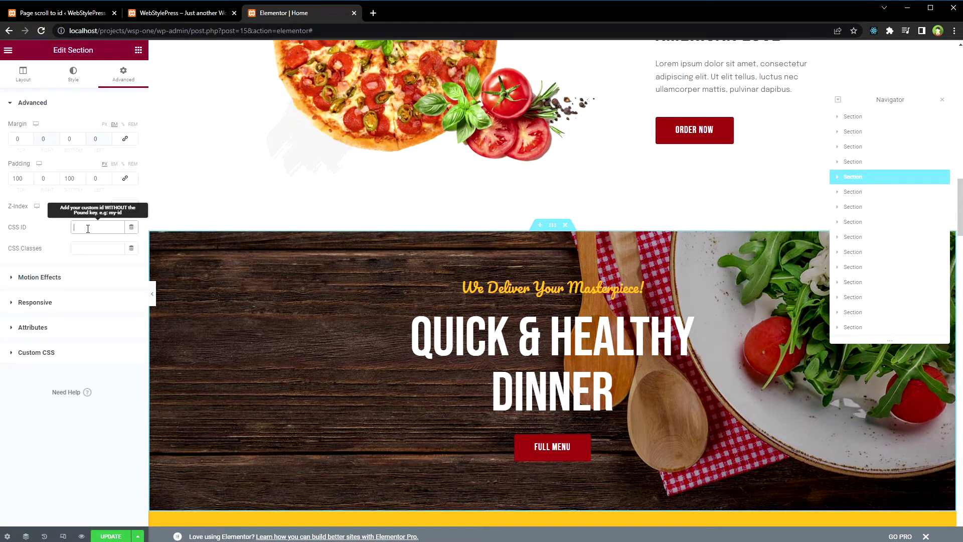
pyautogui.write('menu')
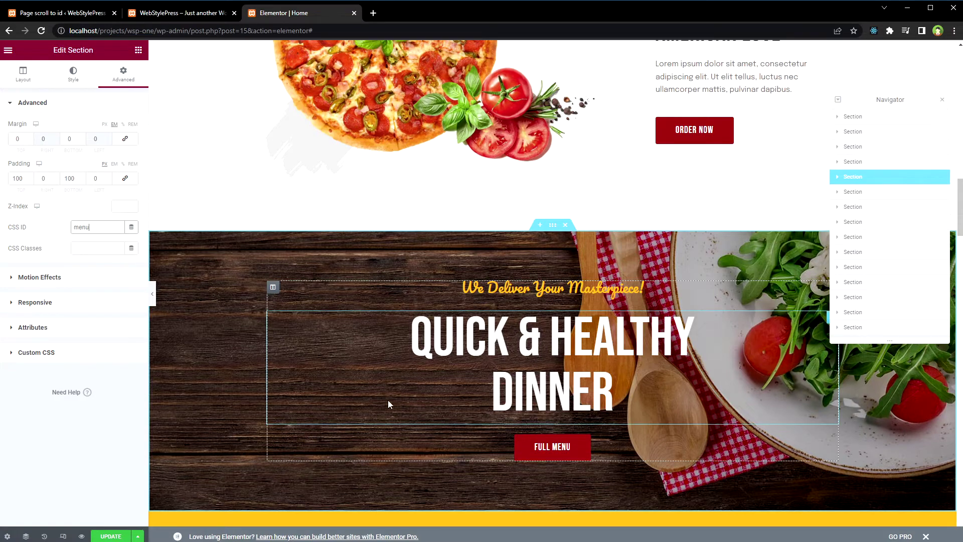
pyautogui.click(112, 536)
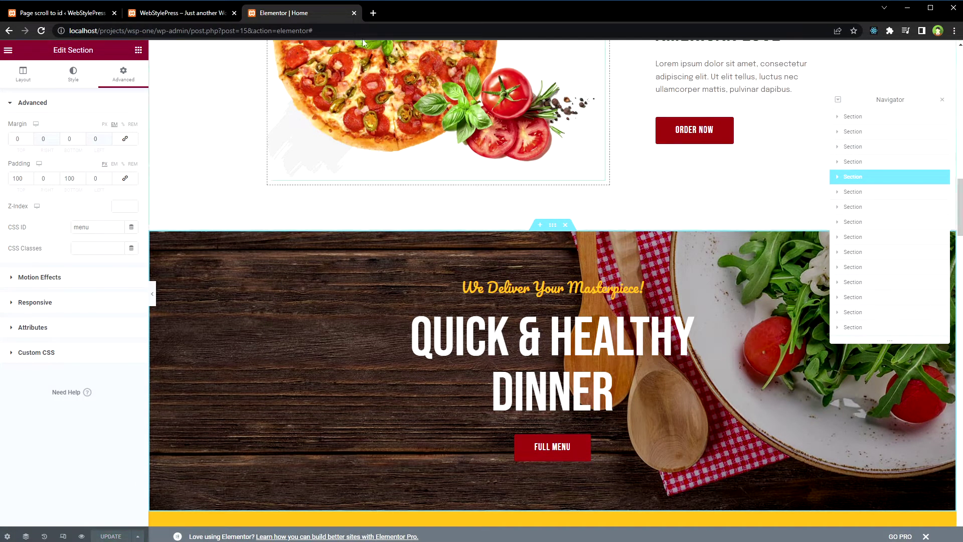
pyautogui.click(200, 15)
pyautogui.click(97, 15)
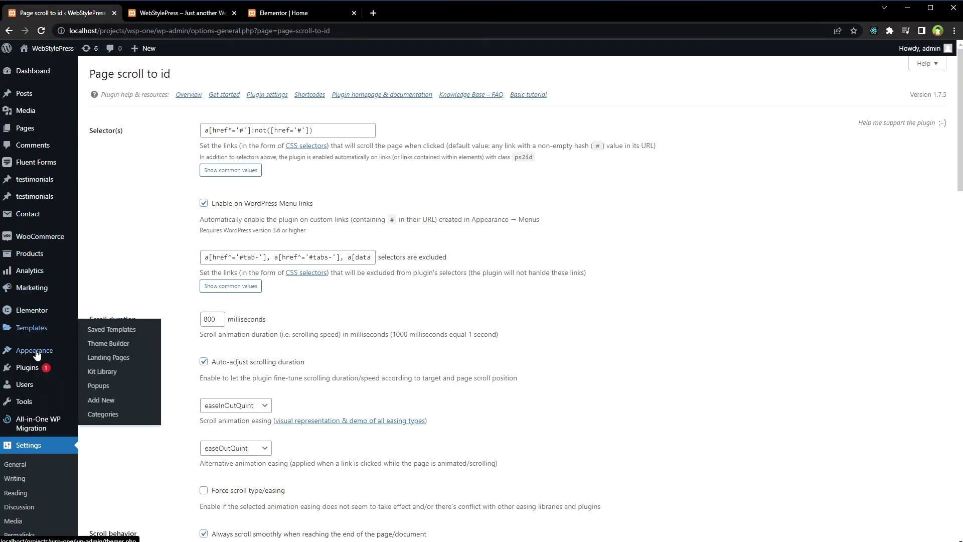
# Step: Open the Menus editor in a new tab with Gourmet Secondary selected
pyautogui.moveTo(82, 353)
pyautogui.middleClick(95, 394)
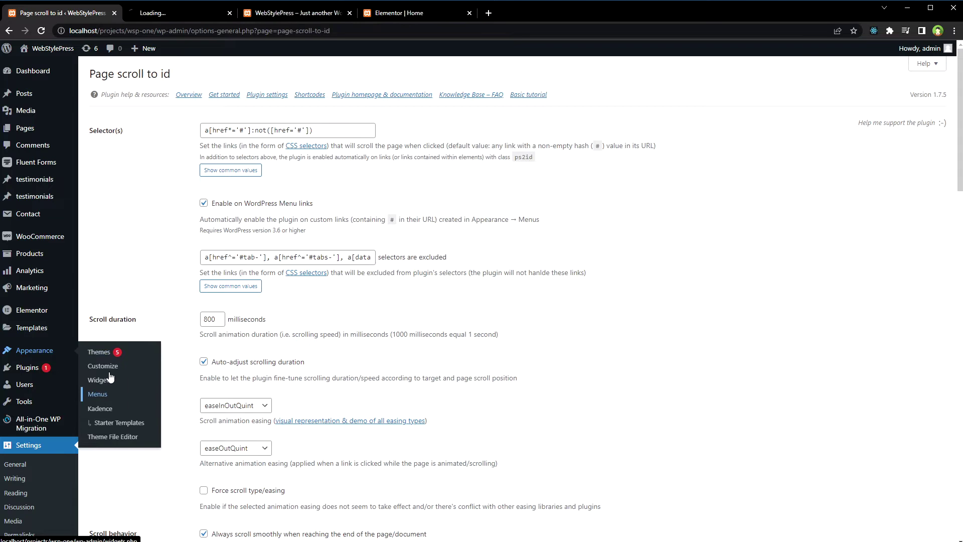
pyautogui.click(187, 14)
pyautogui.click(254, 130)
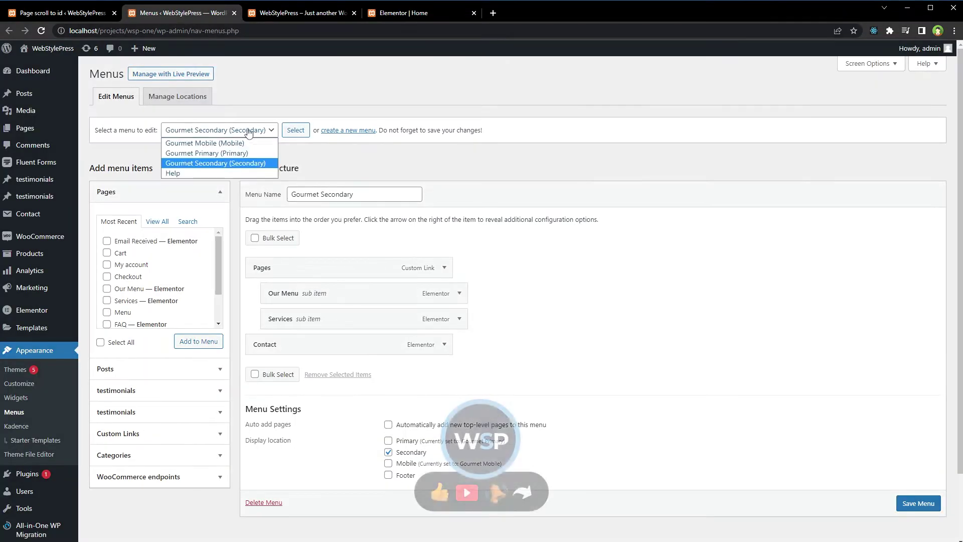
pyautogui.click(216, 163)
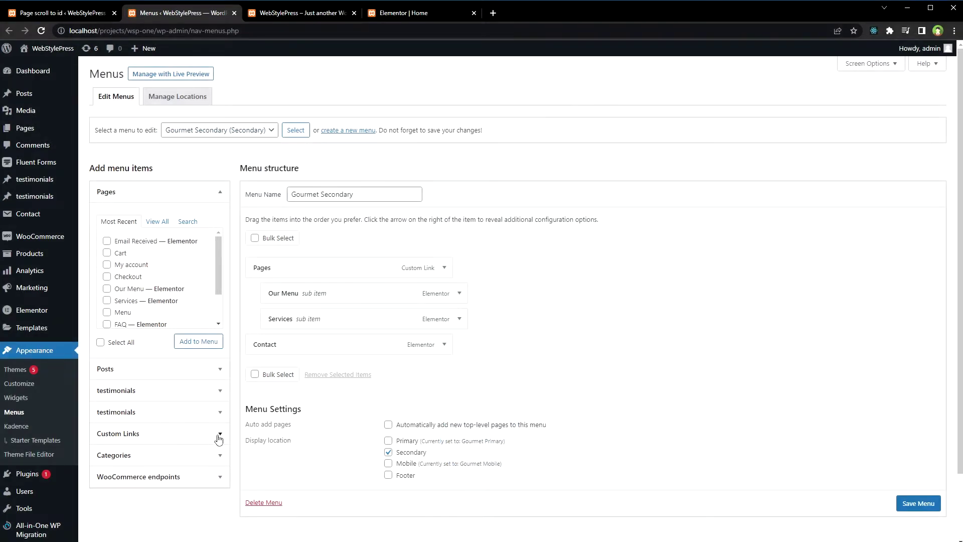
# Step: Add an 'About' custom link with URL #about and nest it under Services
pyautogui.click(215, 434)
pyautogui.scroll(-2, 198, 385)
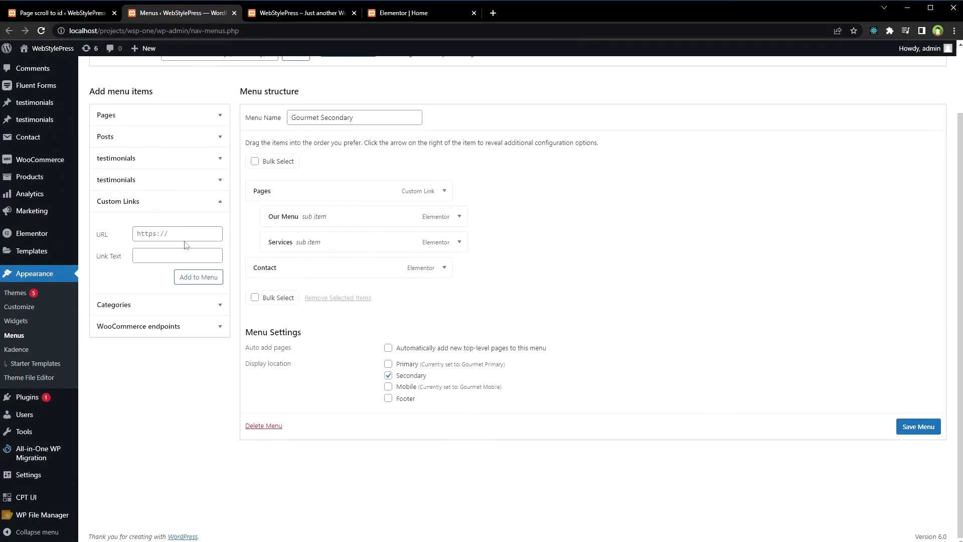
pyautogui.click(185, 230)
pyautogui.write('#about')
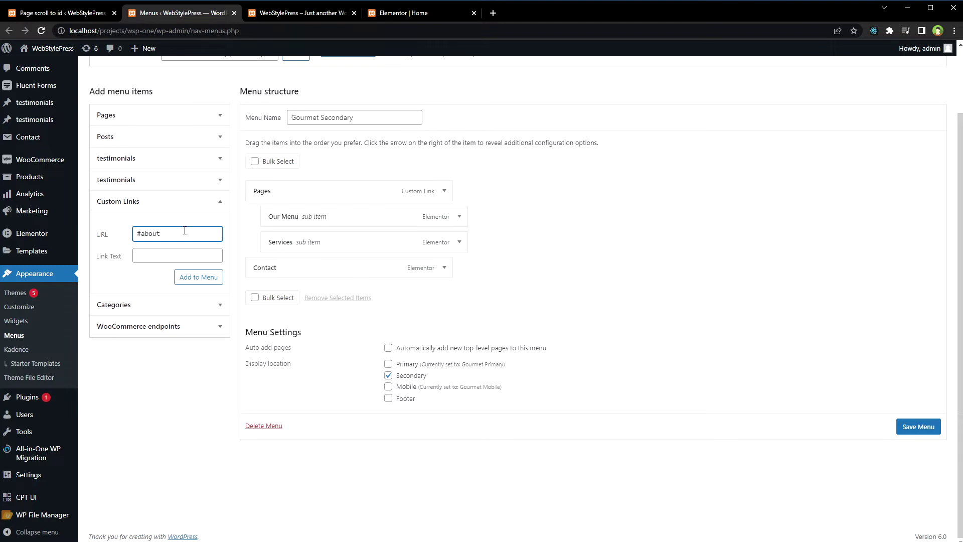
pyautogui.click(172, 256)
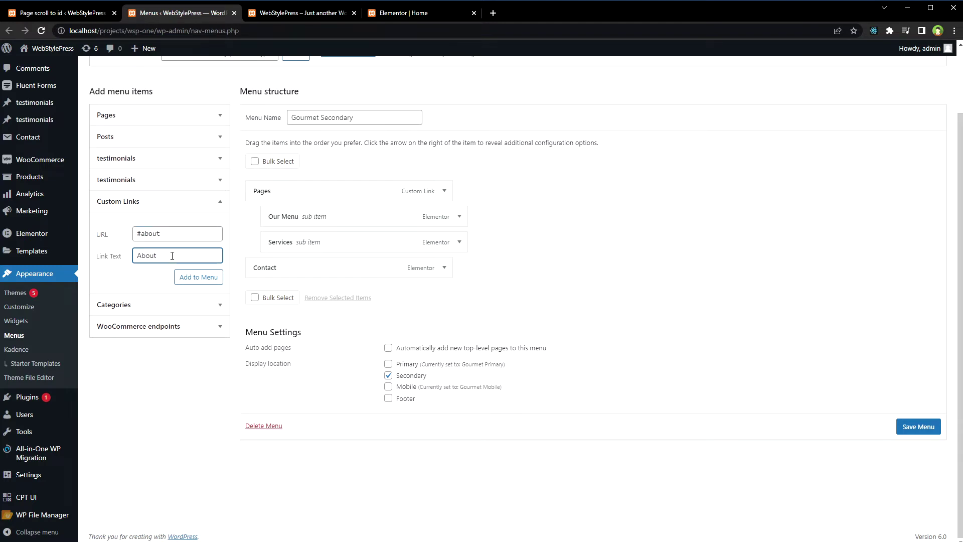
pyautogui.click(190, 277)
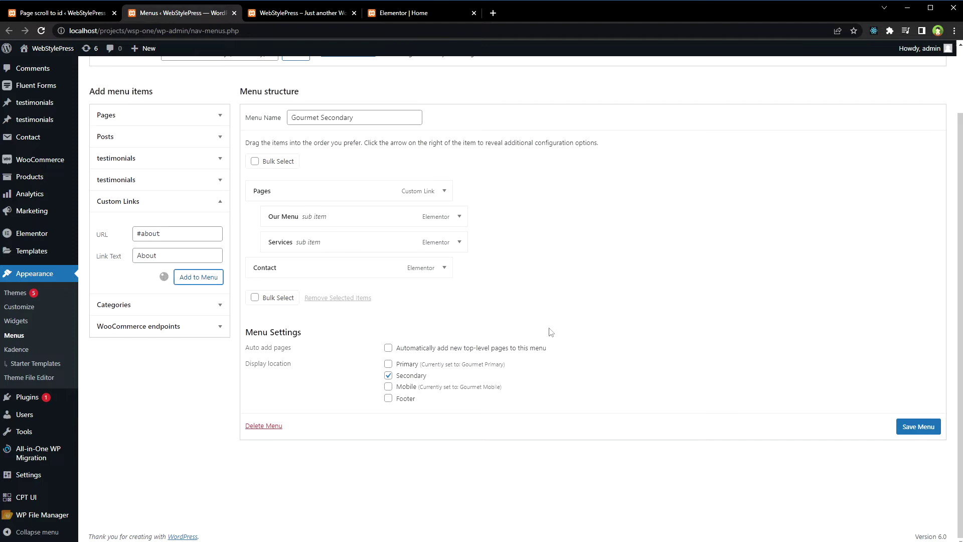
pyautogui.moveTo(366, 293); pyautogui.dragTo(391, 272)
# Step: Add a 'Menu' custom link with URL #menu and place it below About under Pages
pyautogui.click(162, 233)
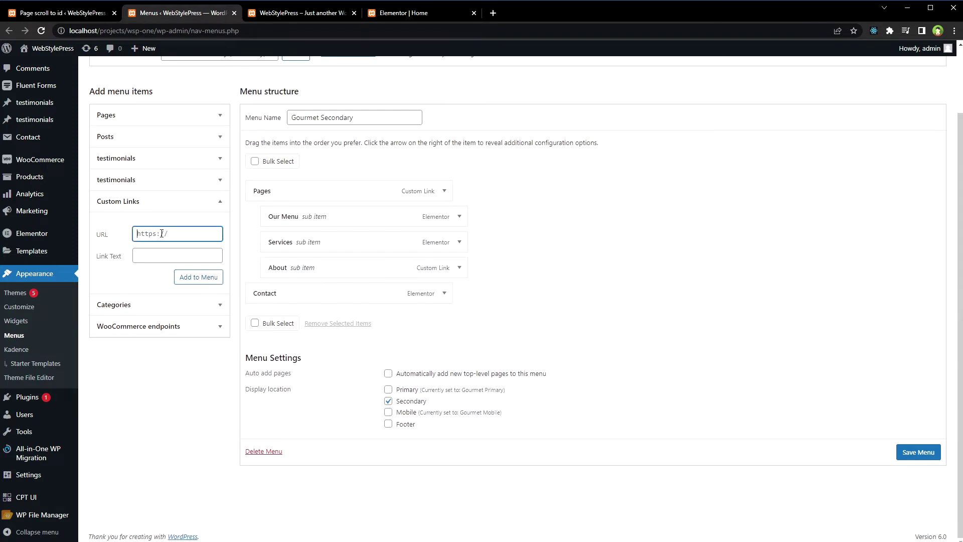
pyautogui.write('#menu')
pyautogui.click(161, 256)
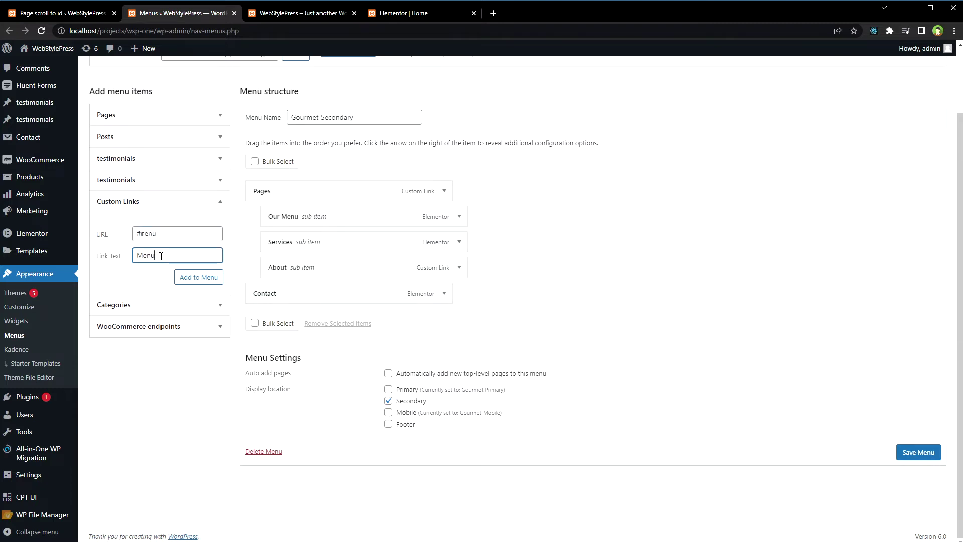
pyautogui.click(195, 277)
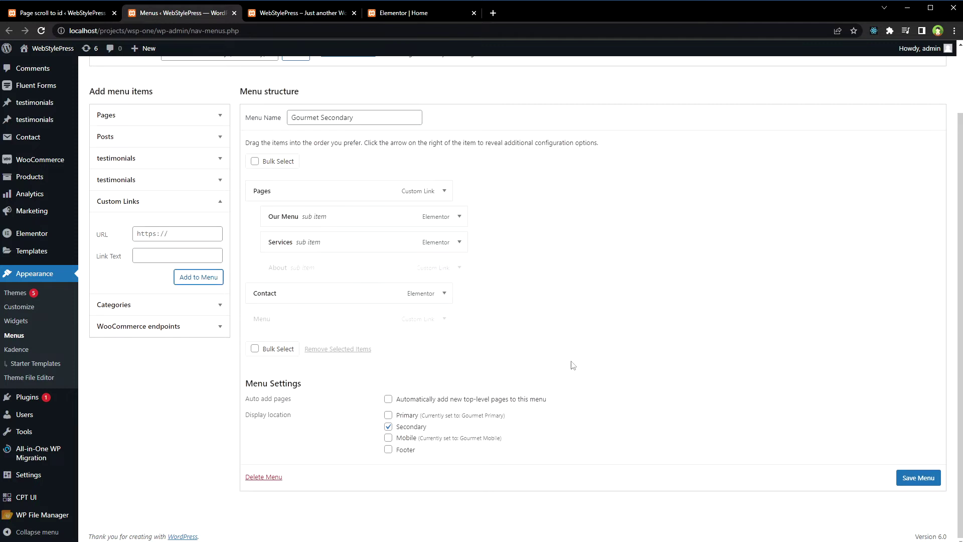
pyautogui.moveTo(351, 325); pyautogui.dragTo(379, 292)
# Step: Verify the #menu and #about URLs on both links and save the Gourmet Secondary menu
pyautogui.click(459, 293)
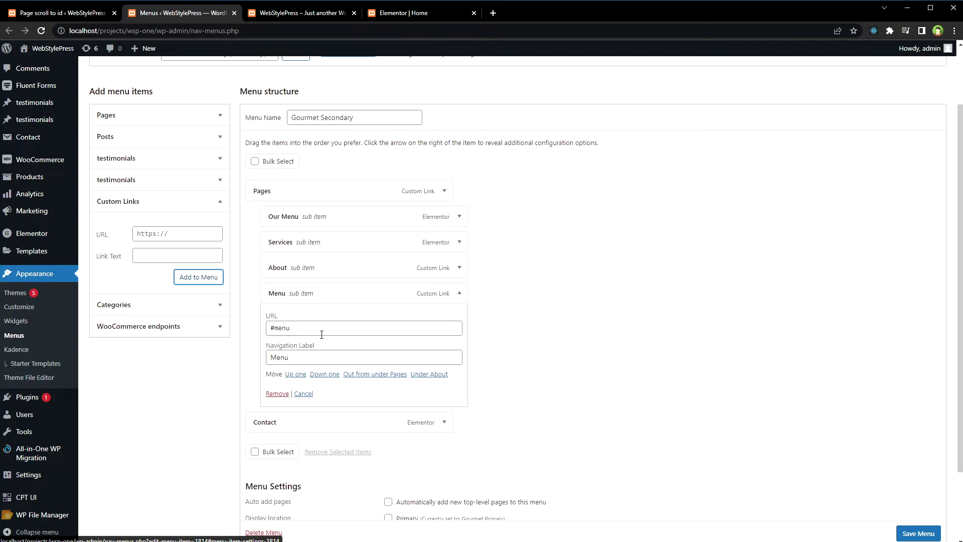
pyautogui.moveTo(300, 328); pyautogui.dragTo(240, 325)
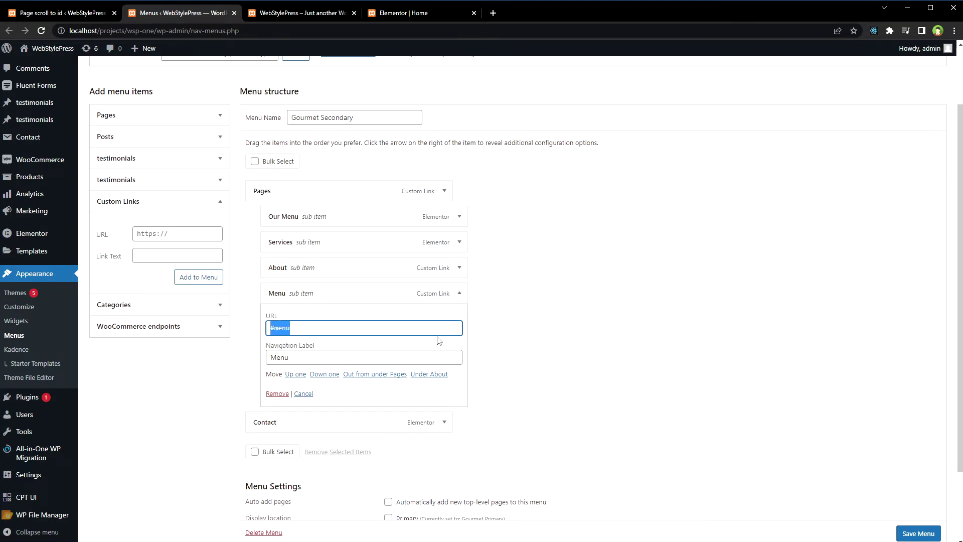
pyautogui.click(459, 293)
pyautogui.click(459, 267)
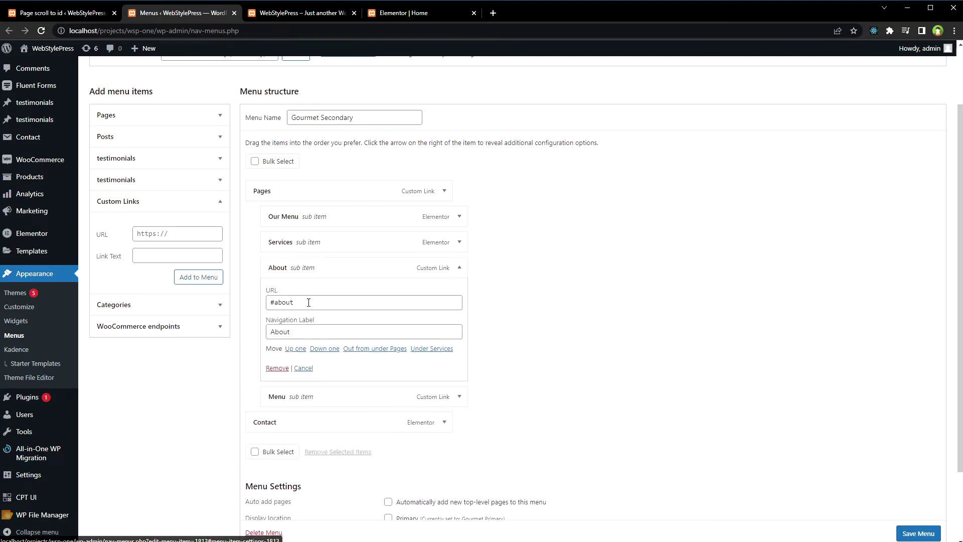
pyautogui.moveTo(307, 302); pyautogui.dragTo(248, 313)
pyautogui.click(459, 267)
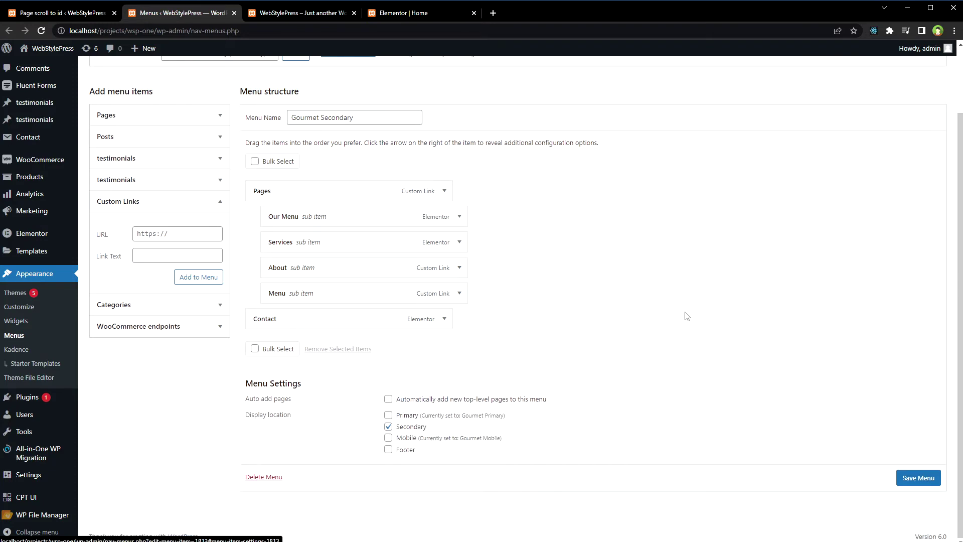
pyautogui.click(918, 477)
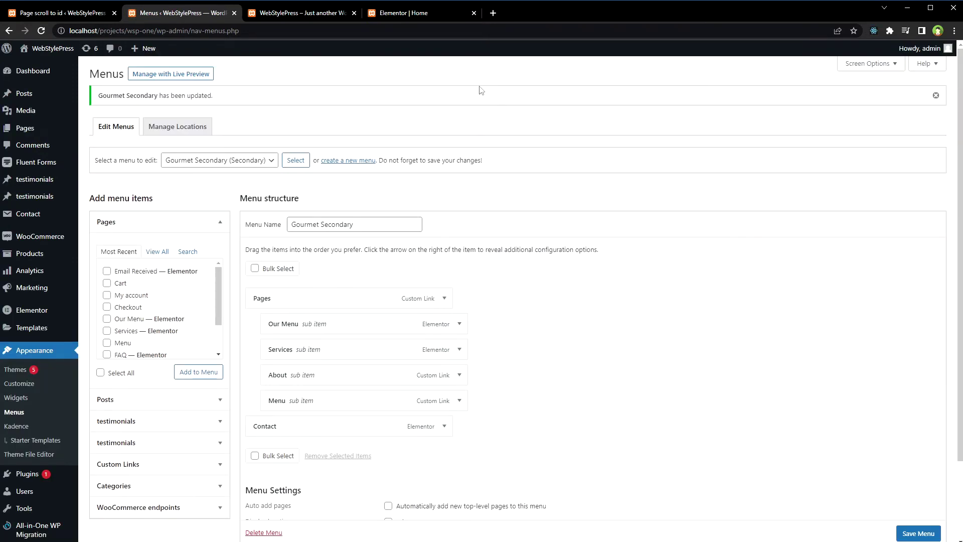
pyautogui.click(301, 13)
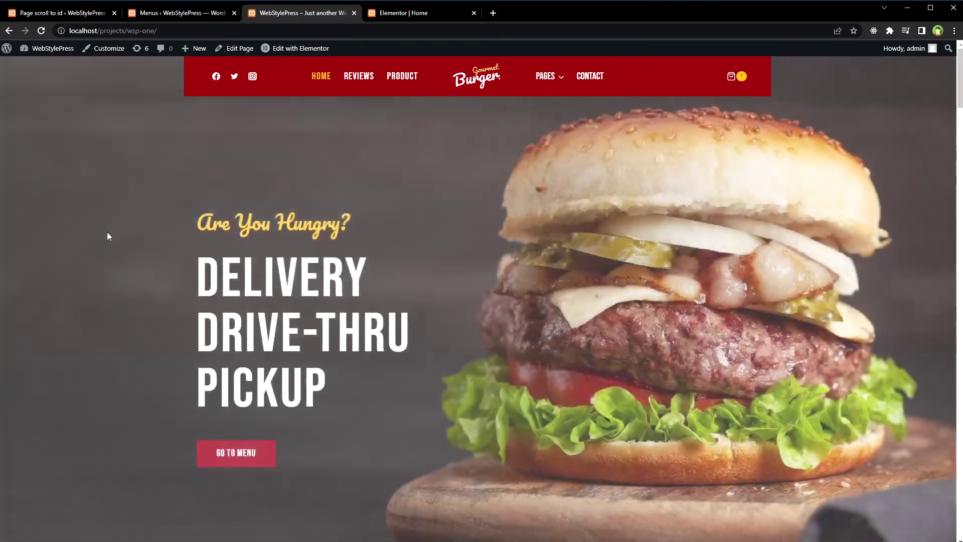
pyautogui.moveTo(545, 76)
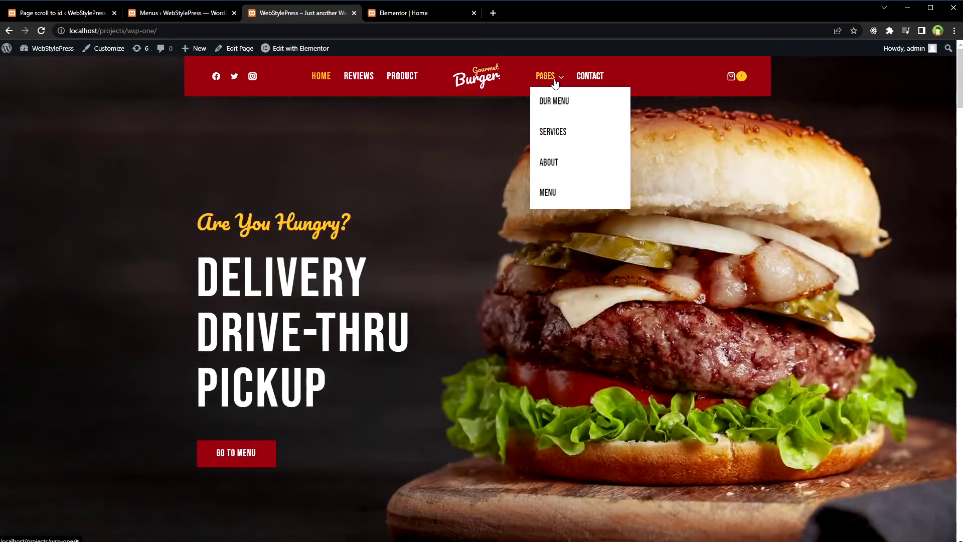
pyautogui.click(550, 169)
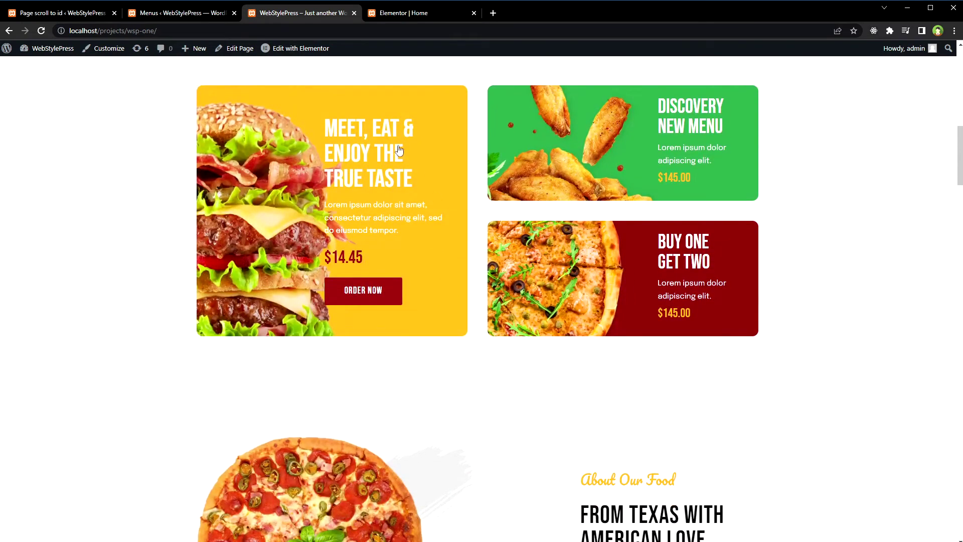
pyautogui.scroll(10, 497, 234)
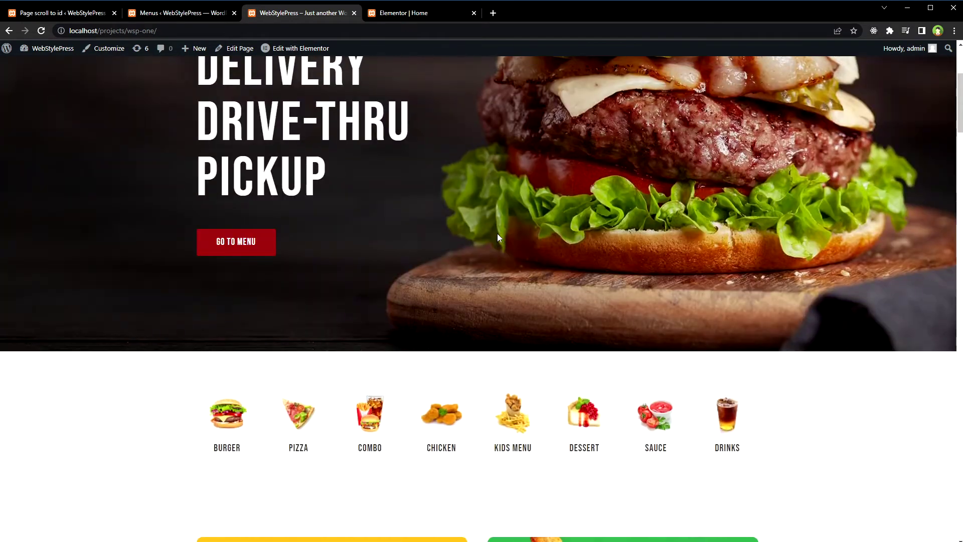
pyautogui.moveTo(547, 76)
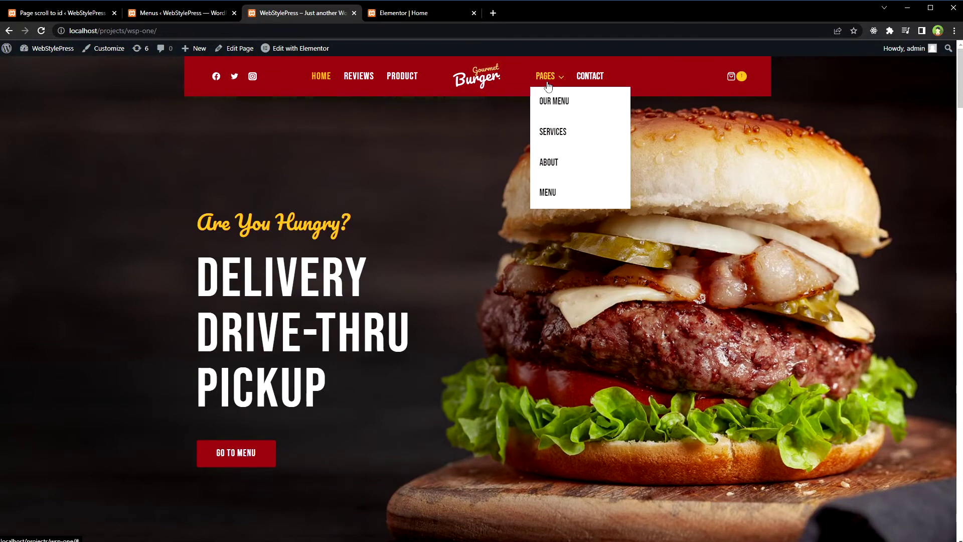
pyautogui.click(542, 194)
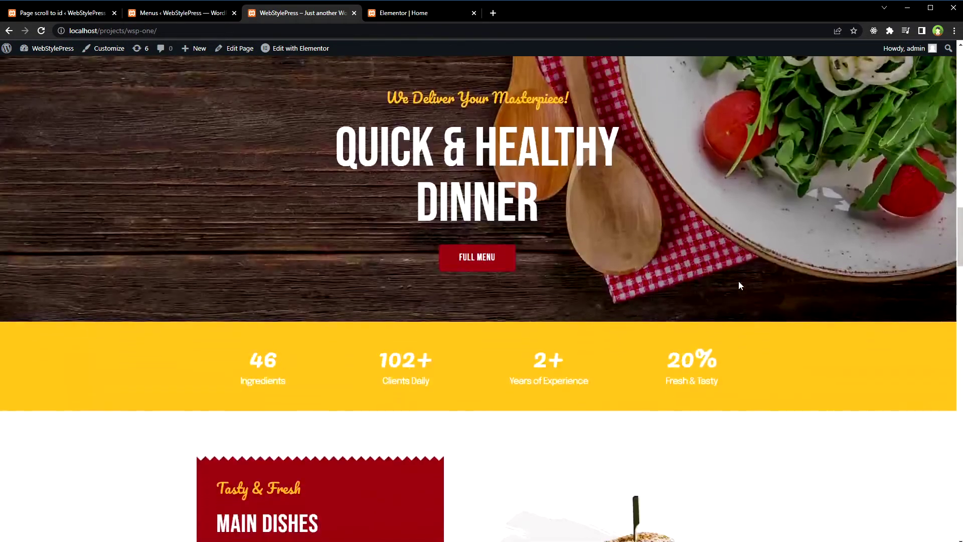
pyautogui.scroll(2, 326, 223)
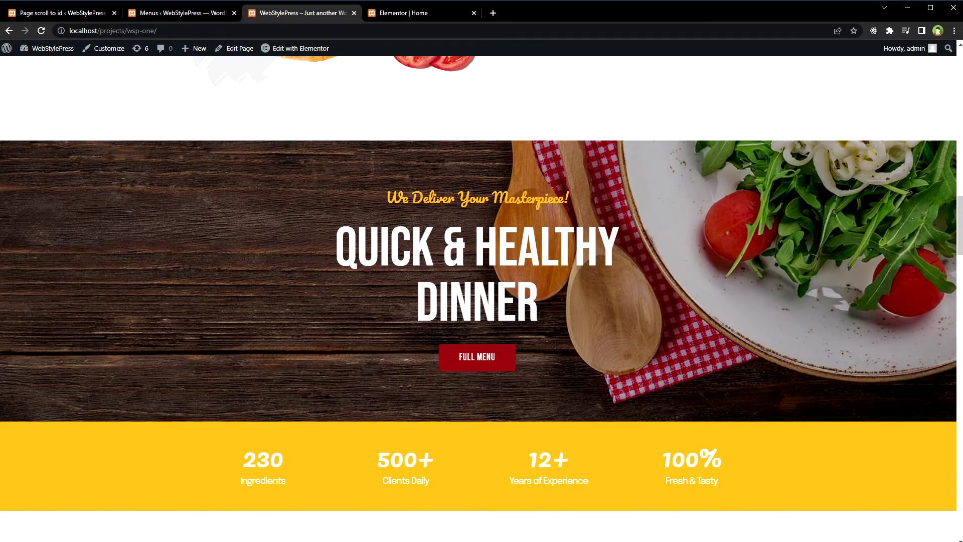
pyautogui.scroll(15, 435, 198)
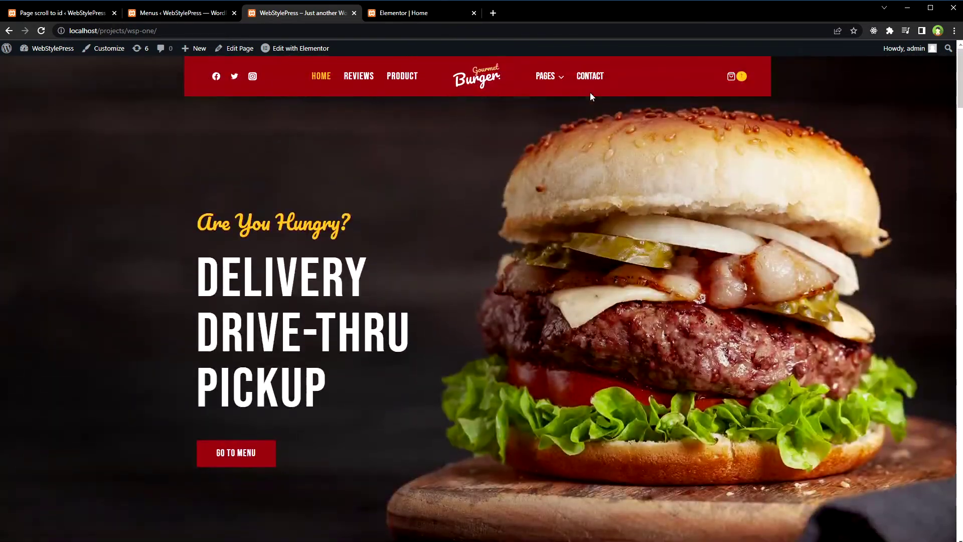
# Step: From the Contact page, try Pages > About and see it only appends #about to the address
pyautogui.click(591, 91)
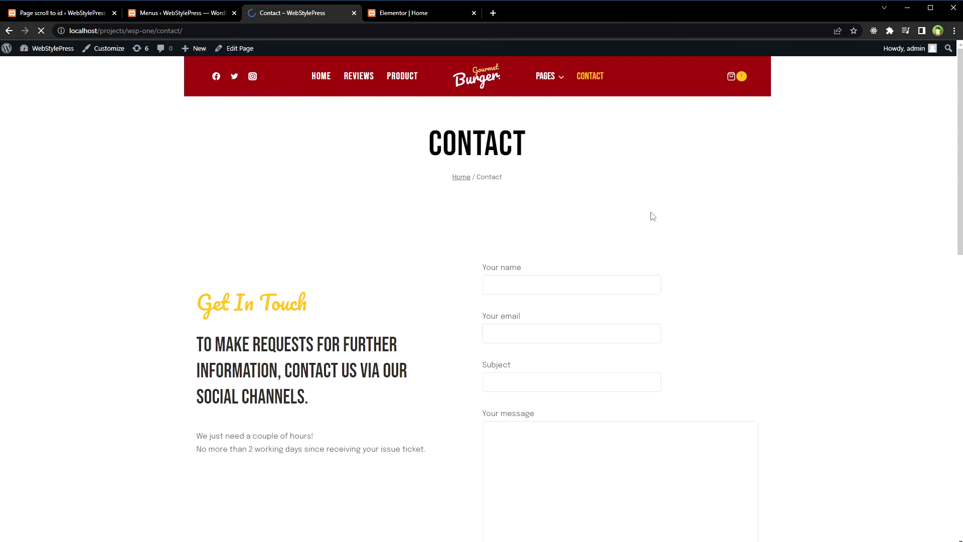
pyautogui.moveTo(543, 82)
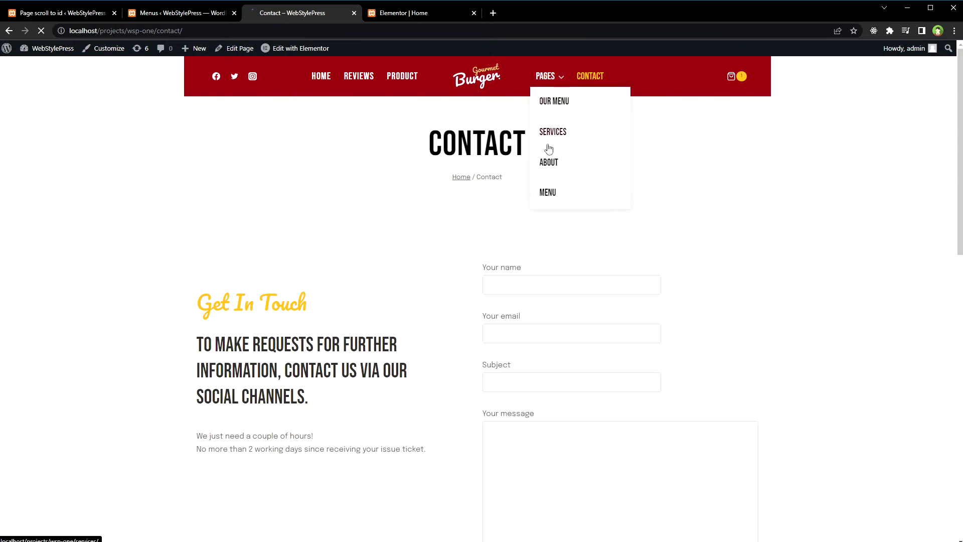
pyautogui.click(550, 168)
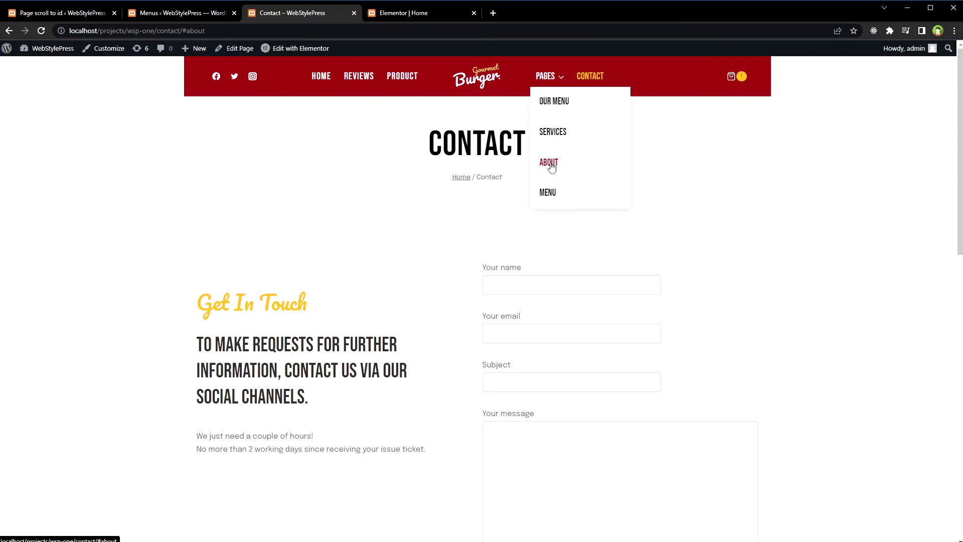
pyautogui.click(274, 30)
pyautogui.hotkey('ctrl', 'c')
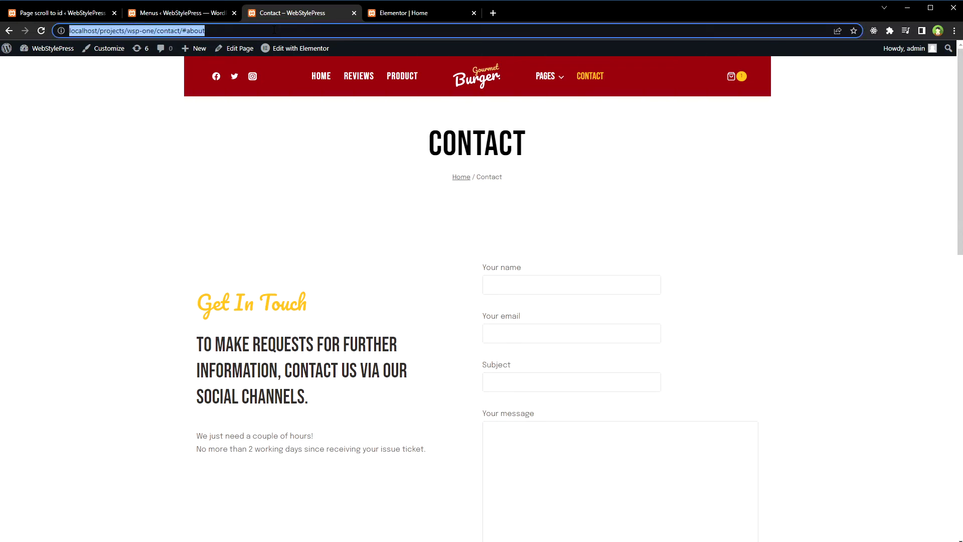
pyautogui.click(387, 13)
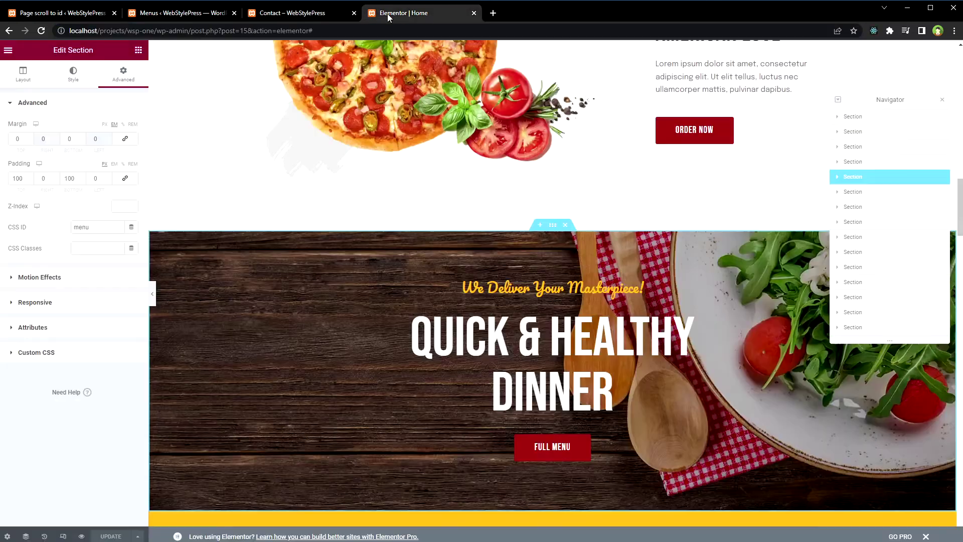
# Step: Paste the Contact page address into the About link's URL and delete the duplicated #about
pyautogui.click(296, 13)
pyautogui.click(171, 14)
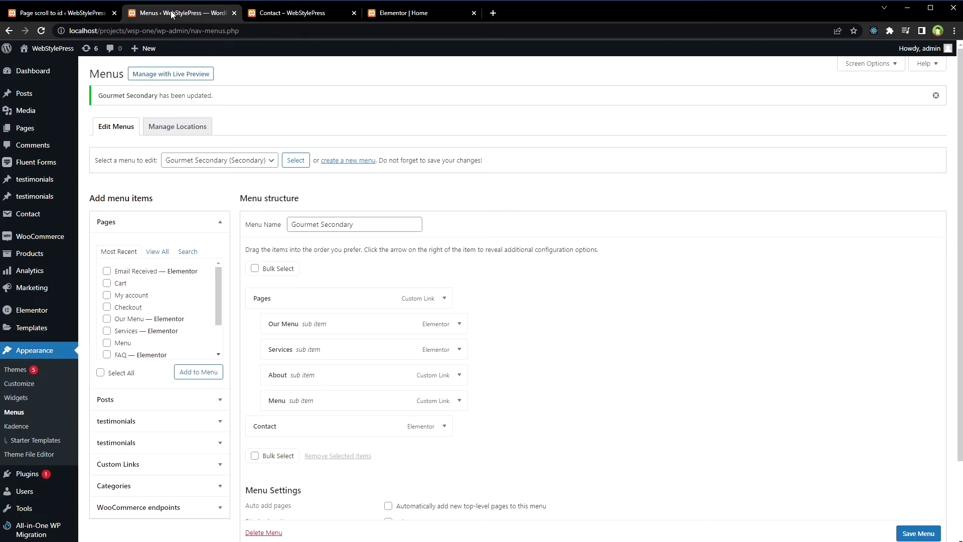
pyautogui.click(460, 374)
pyautogui.click(417, 409)
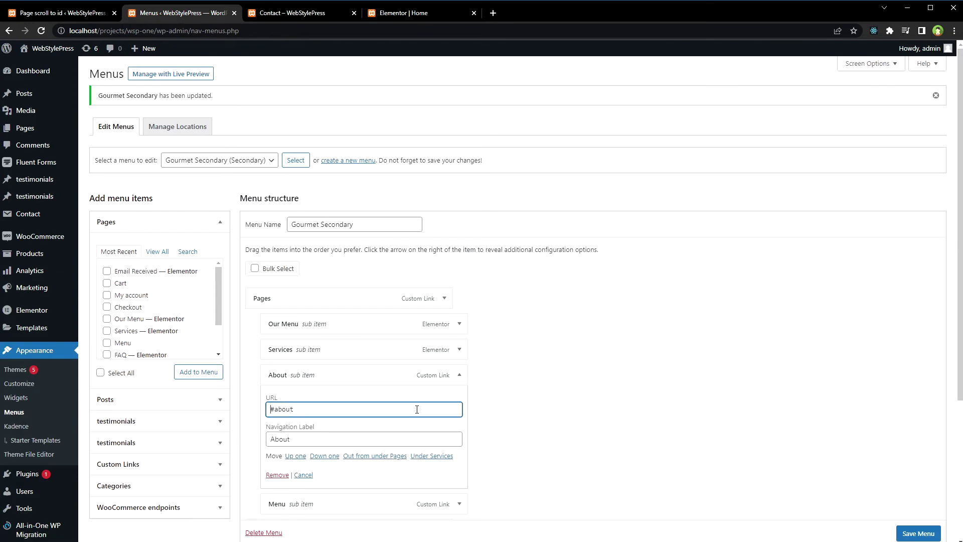
pyautogui.hotkey('ctrl', 'a')
pyautogui.hotkey('ctrl', 'v')
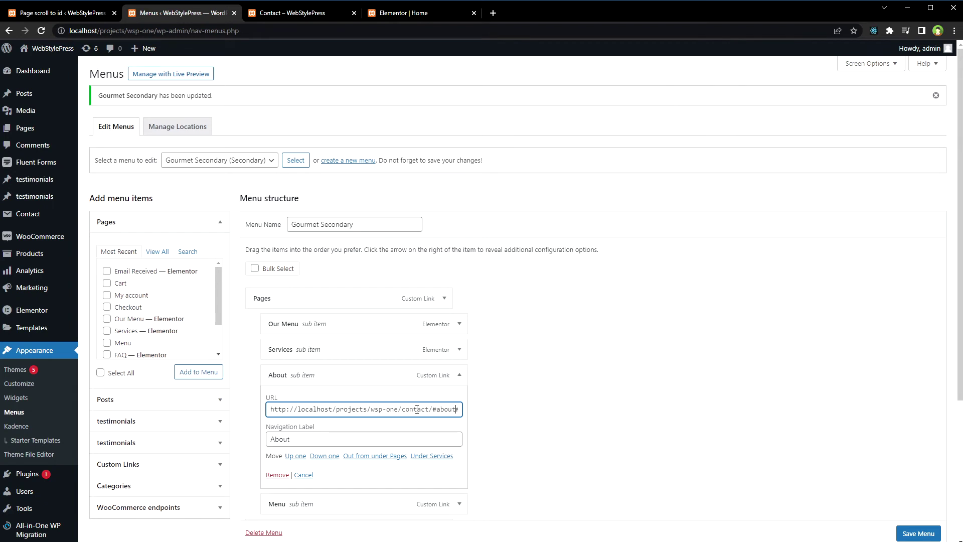
pyautogui.hotkey('shift', 'End')
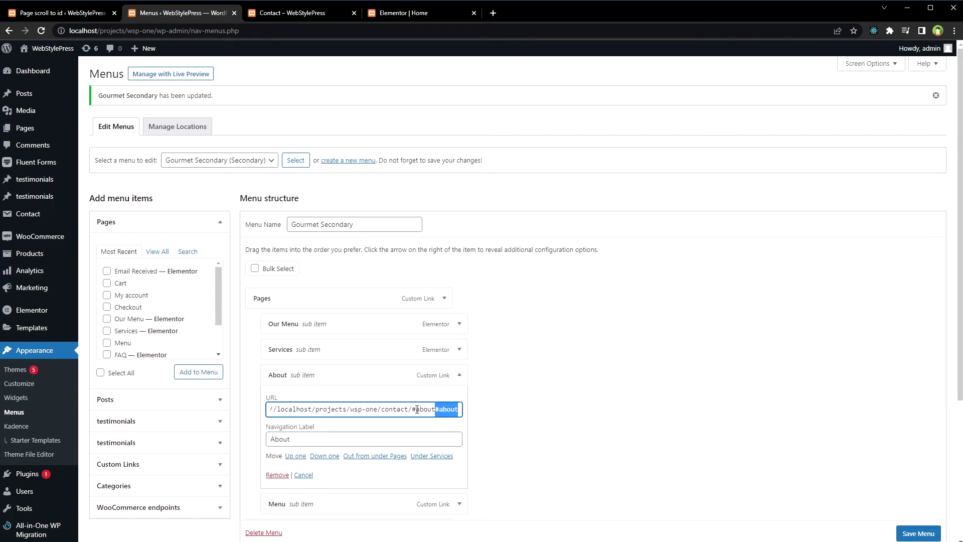
pyautogui.press('BackSpace')
pyautogui.doubleClick(417, 409)
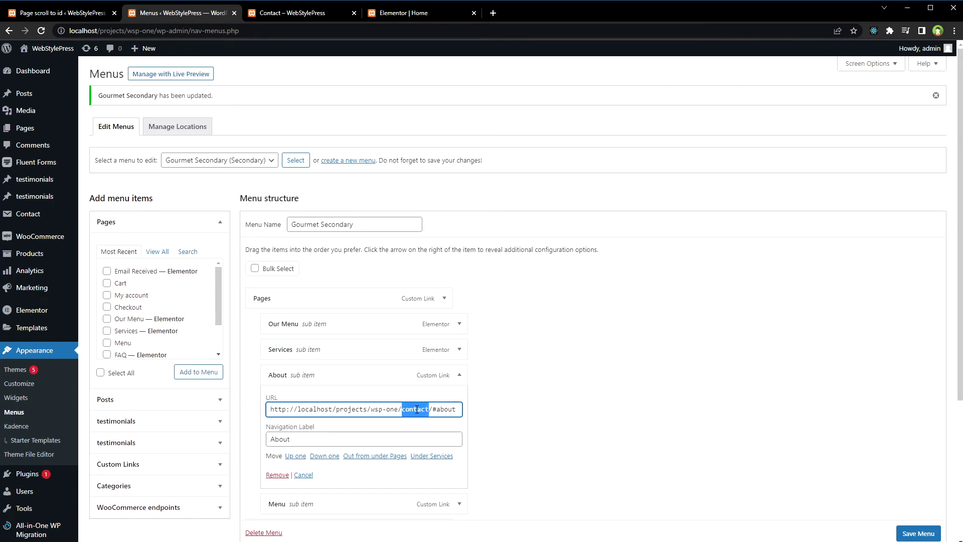
pyautogui.press('Delete')
pyautogui.press('Delete')
pyautogui.hotkey('shift', 'Home')
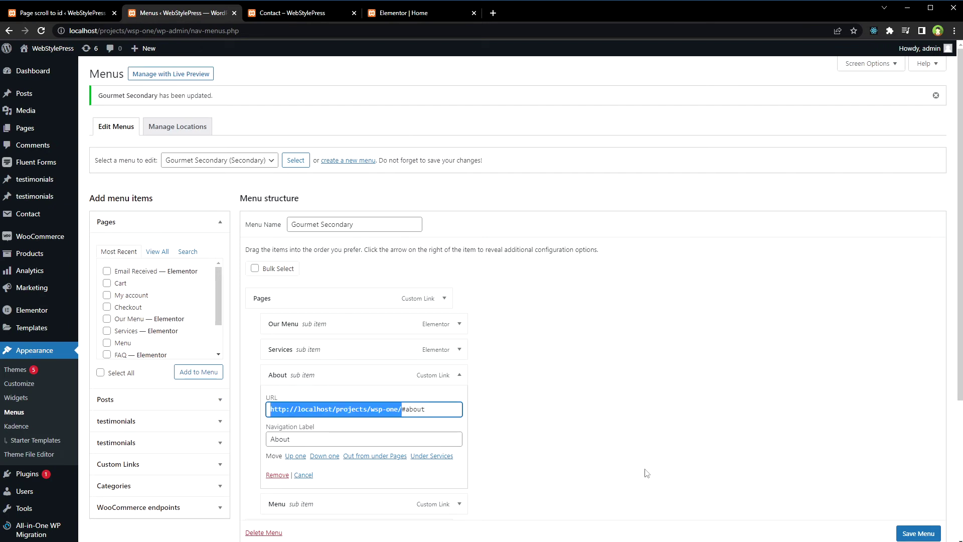
pyautogui.press('Right')
pyautogui.hotkey('shift', 'Home')
pyautogui.press('Right')
pyautogui.press('Right')
pyautogui.hotkey('shift', 'End')
pyautogui.press('Left')
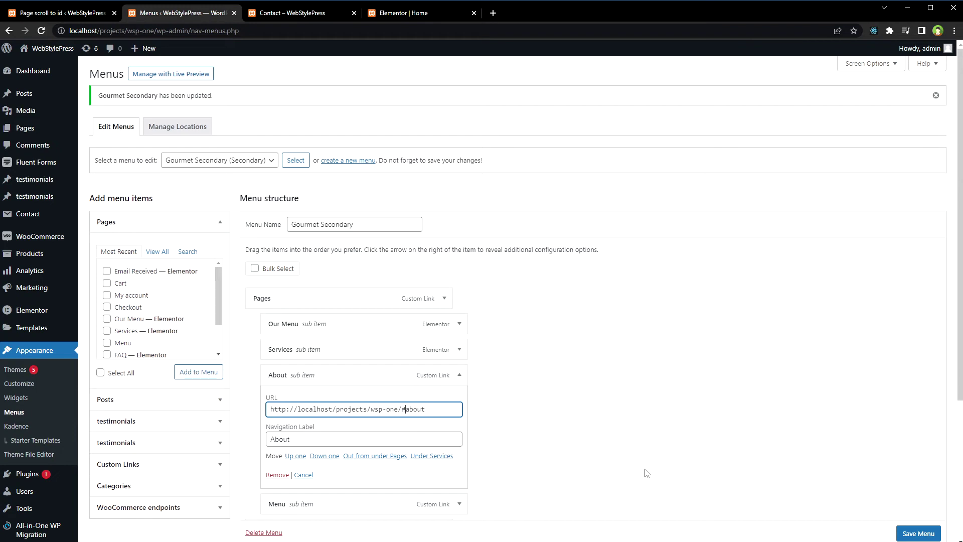
pyautogui.hotkey('shift', 'Home')
pyautogui.hotkey('ctrl', 'c')
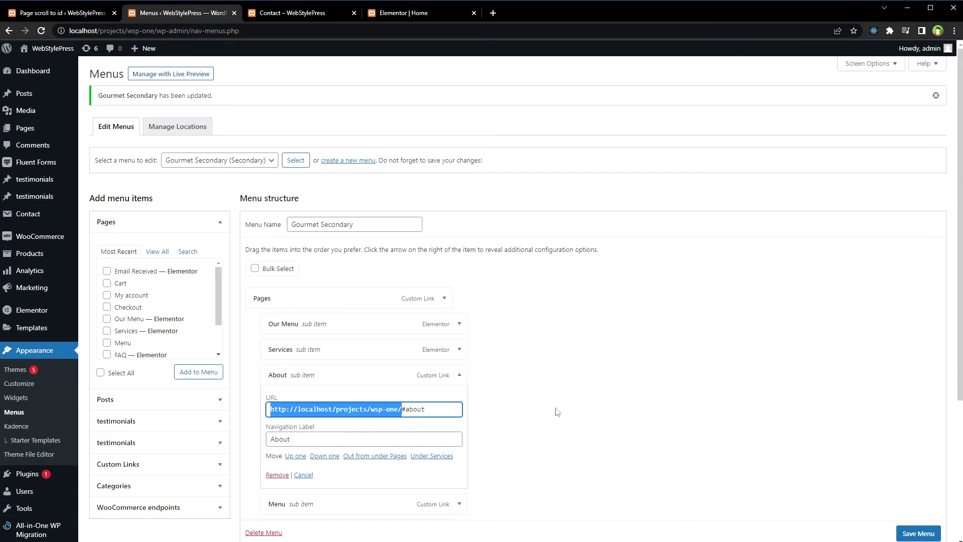
pyautogui.click(460, 375)
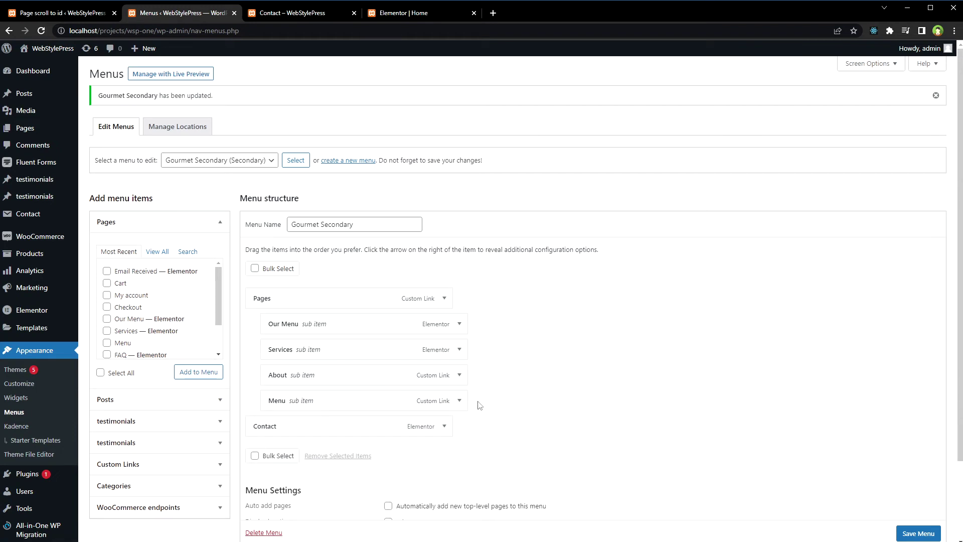
pyautogui.click(460, 400)
pyautogui.click(335, 439)
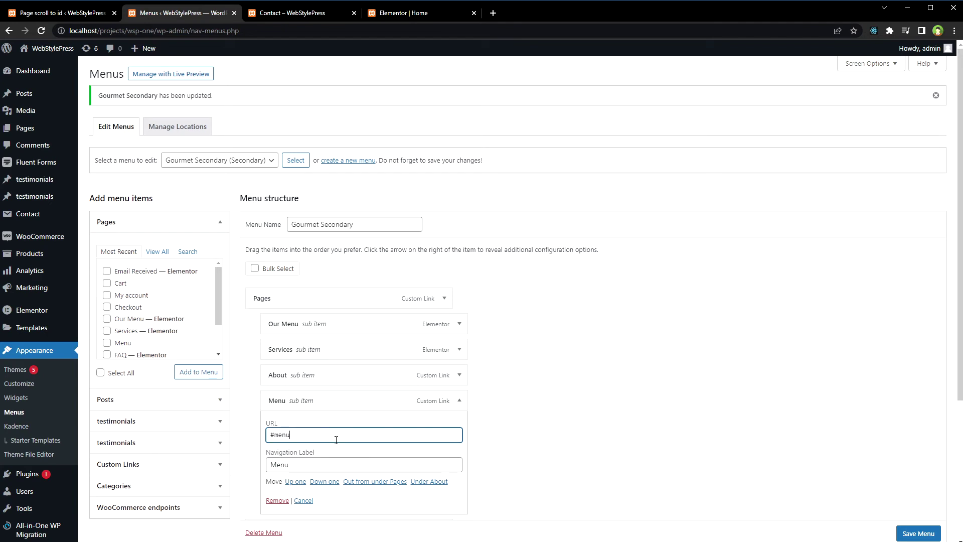
pyautogui.hotkey('ctrl', 'v')
pyautogui.click(918, 533)
# Step: Reload the Contact page without #about and confirm Pages > About lands on the homepage promo cards
pyautogui.scroll(-1, 831, 525)
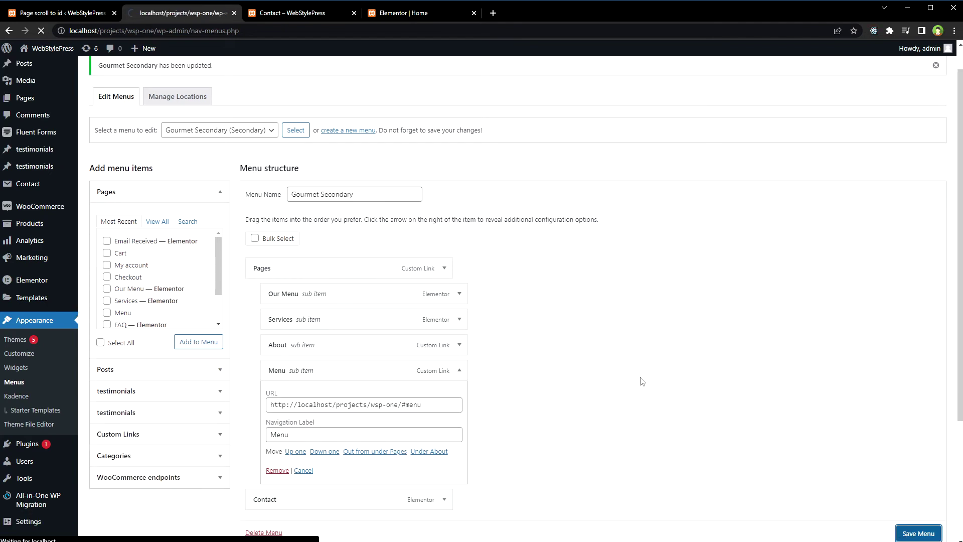
pyautogui.hotkey('ctrl', 'Tab')
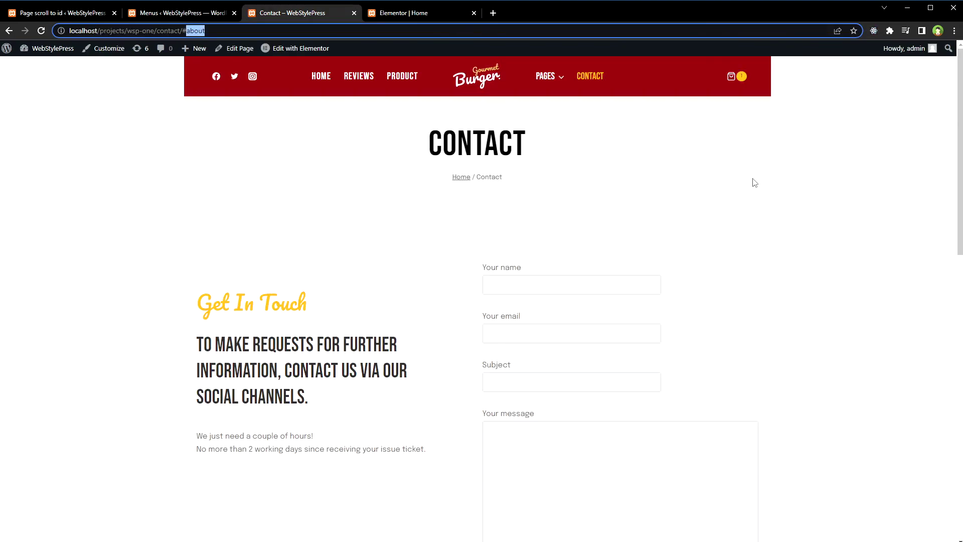
pyautogui.press('BackSpace')
pyautogui.press('BackSpace')
pyautogui.press('Return')
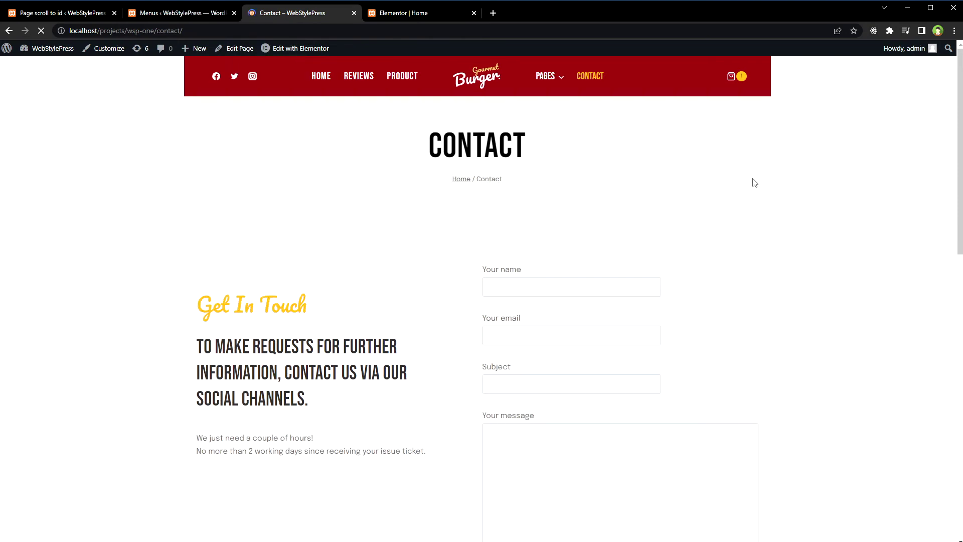
pyautogui.moveTo(547, 76)
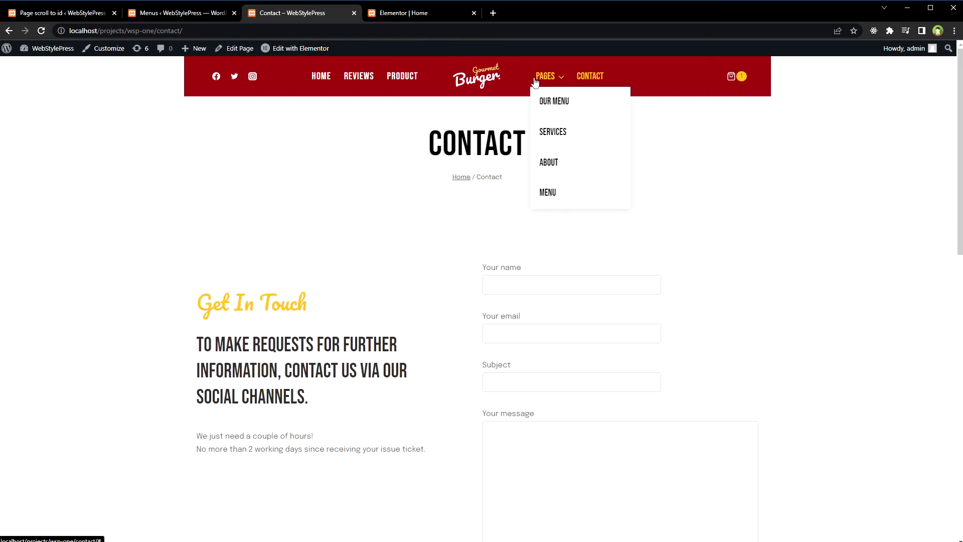
pyautogui.click(551, 164)
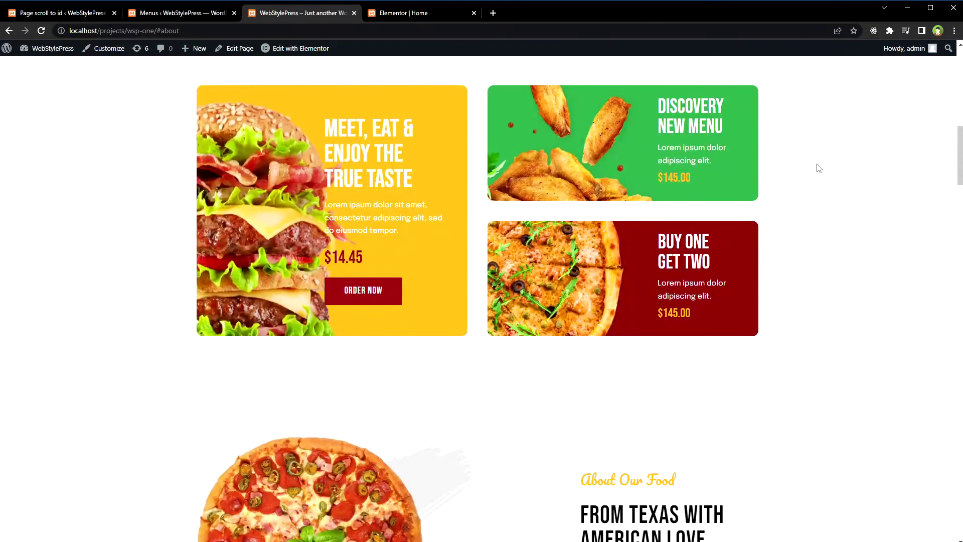
pyautogui.scroll(10, 819, 167)
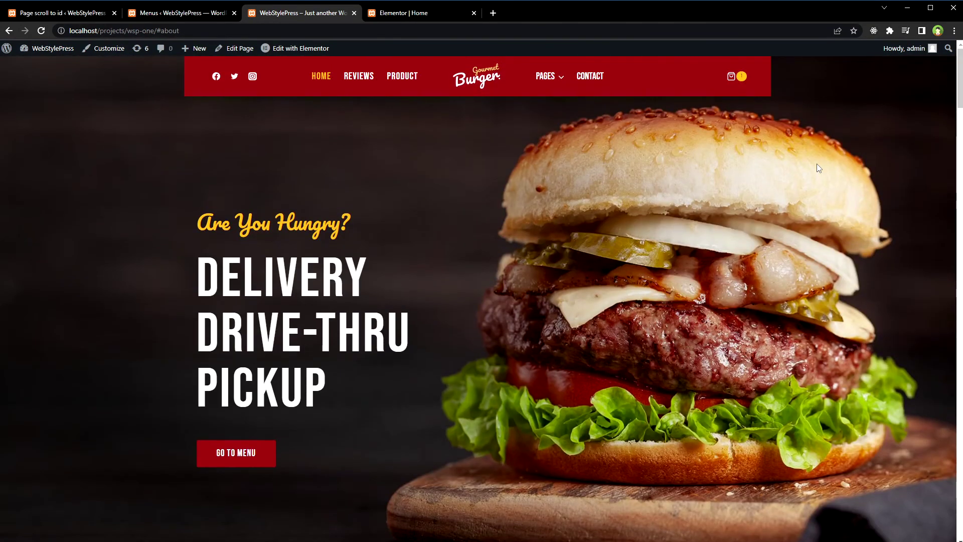
pyautogui.moveTo(555, 77)
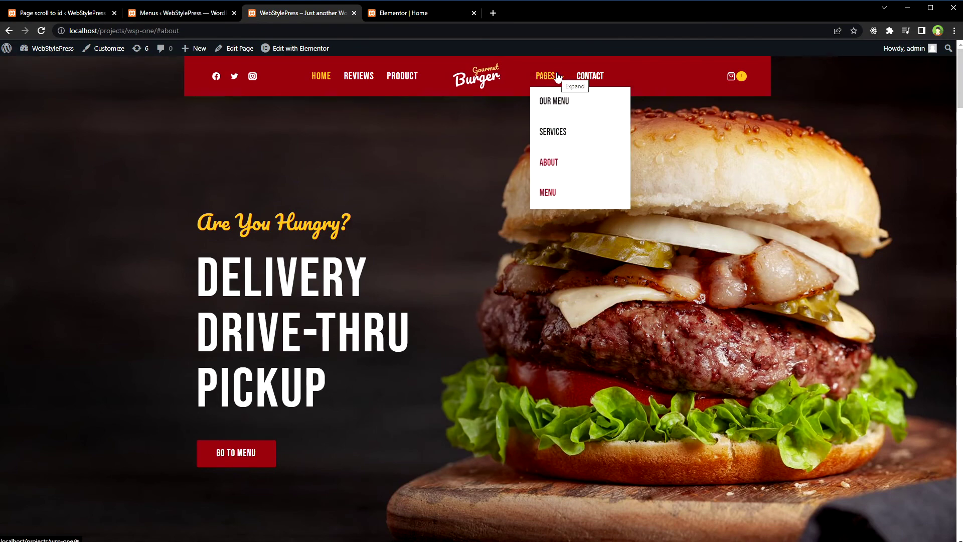
# Step: Choose Pages > Menu to scroll the homepage smoothly to the Quick & Healthy Dinner section
pyautogui.click(640, 208)
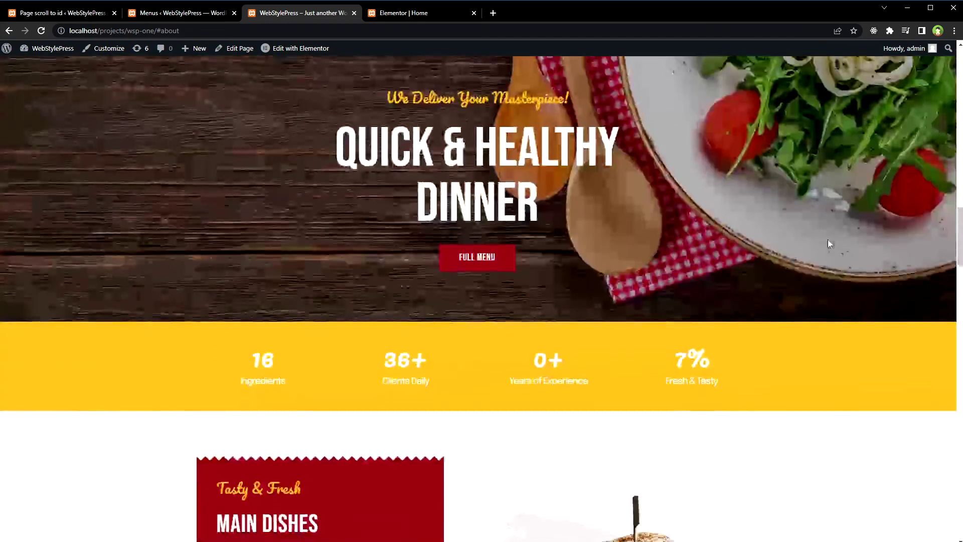